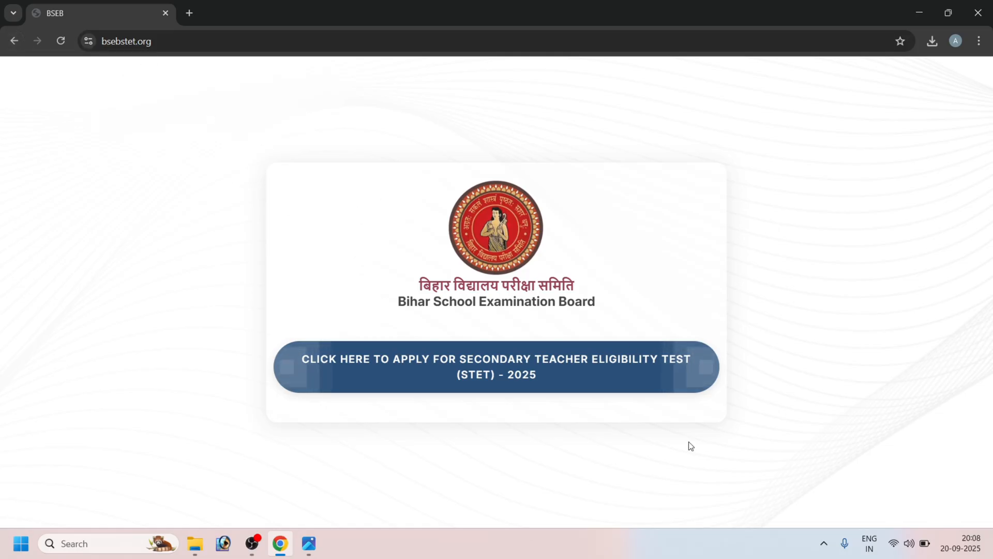
- Open the STET 2025 application portal, then its new-candidate registration form via the 'To register' link
{"action": "left_click", "coordinate": [484, 362]}
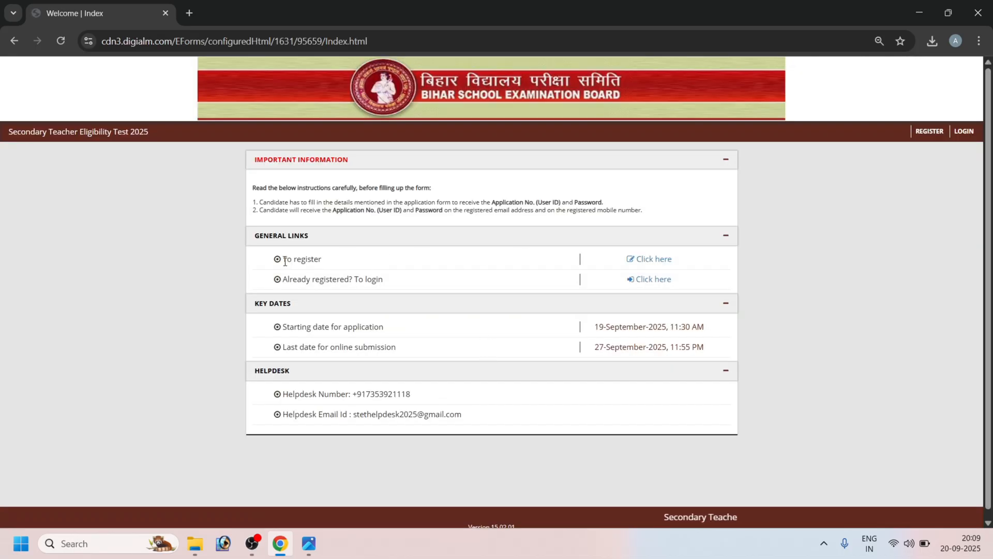
{"action": "left_click_drag", "start_coordinate": [282, 259], "coordinate": [412, 284]}
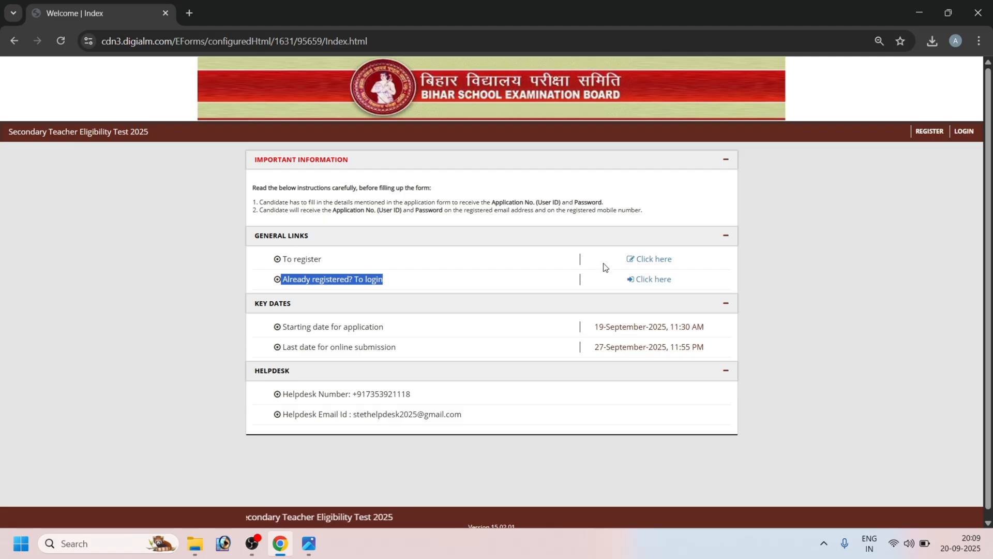
{"action": "left_click", "coordinate": [648, 261]}
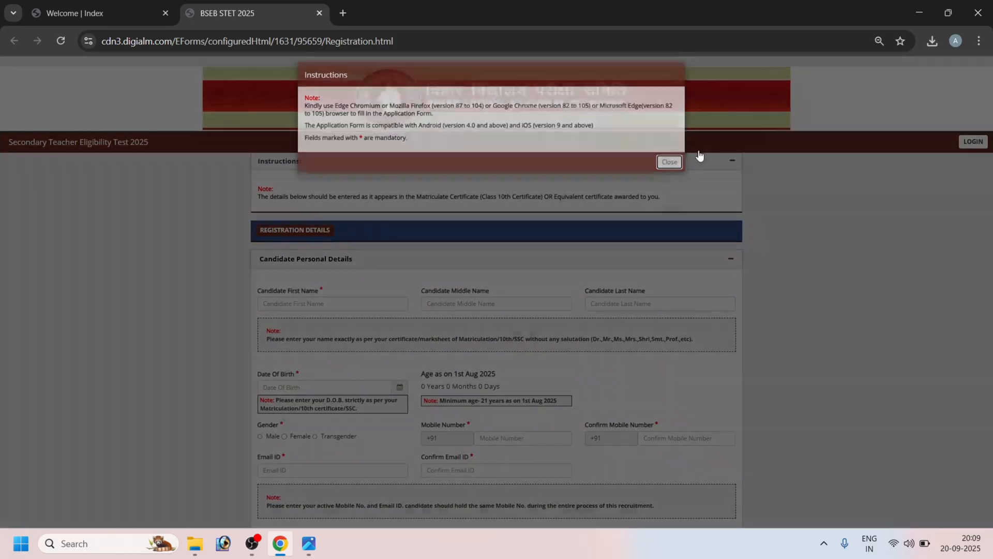
- Dismiss the registration instructions, accept the privacy notice, and set the browser zoom to 100%
{"action": "left_click", "coordinate": [670, 161]}
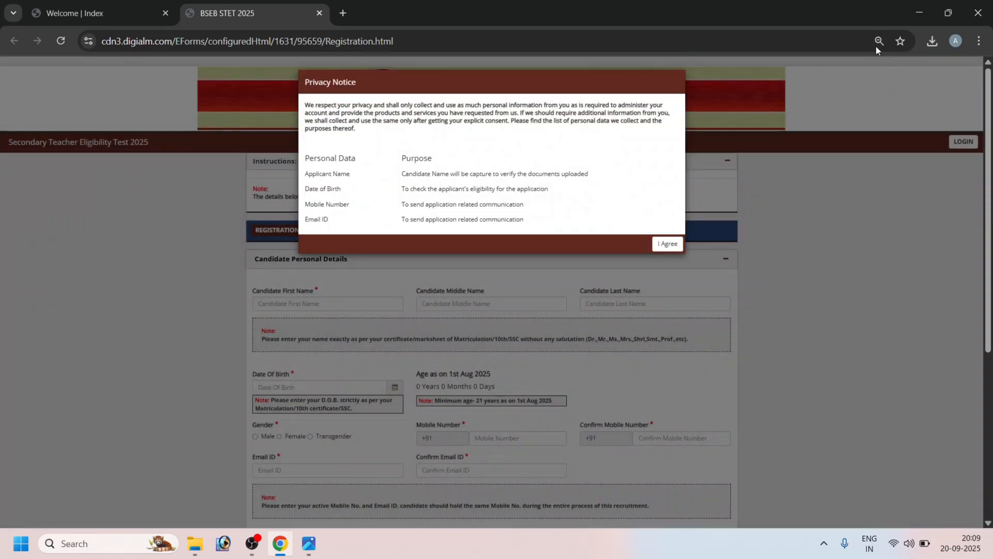
{"action": "left_click", "coordinate": [667, 244]}
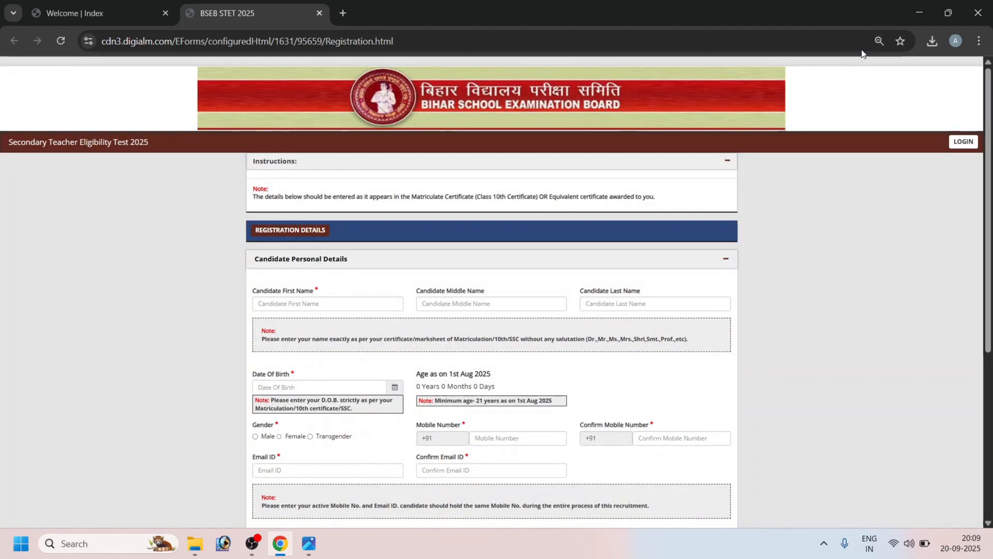
{"action": "left_click", "coordinate": [879, 41]}
{"action": "left_click", "coordinate": [847, 69]}
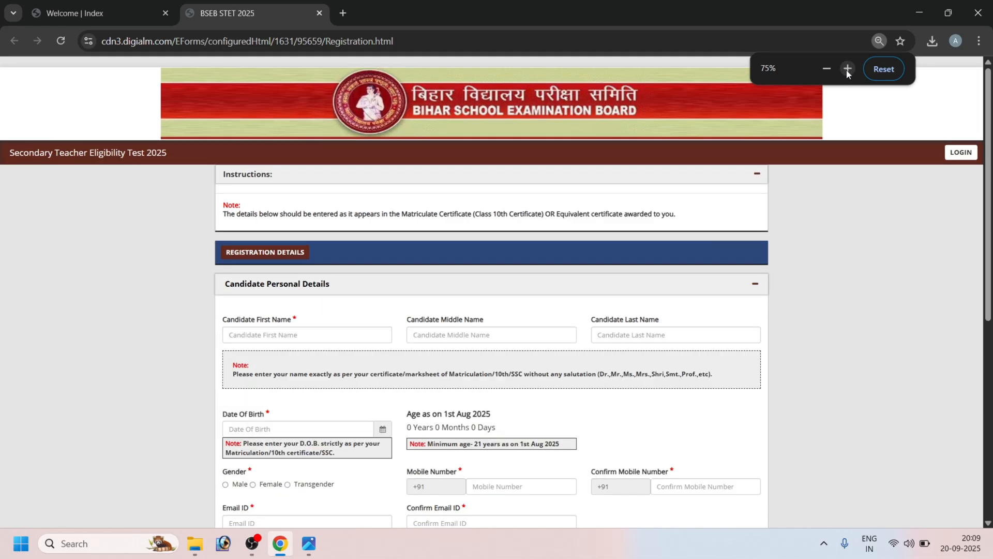
{"action": "left_click", "coordinate": [847, 69]}
{"action": "left_click", "coordinate": [847, 69]}
{"action": "left_click", "coordinate": [847, 69]}
- Review the blank registration form from the first, middle and last name fields down to the bottom
{"action": "scroll", "coordinate": [559, 295], "scroll_direction": "down", "scroll_amount": 2}
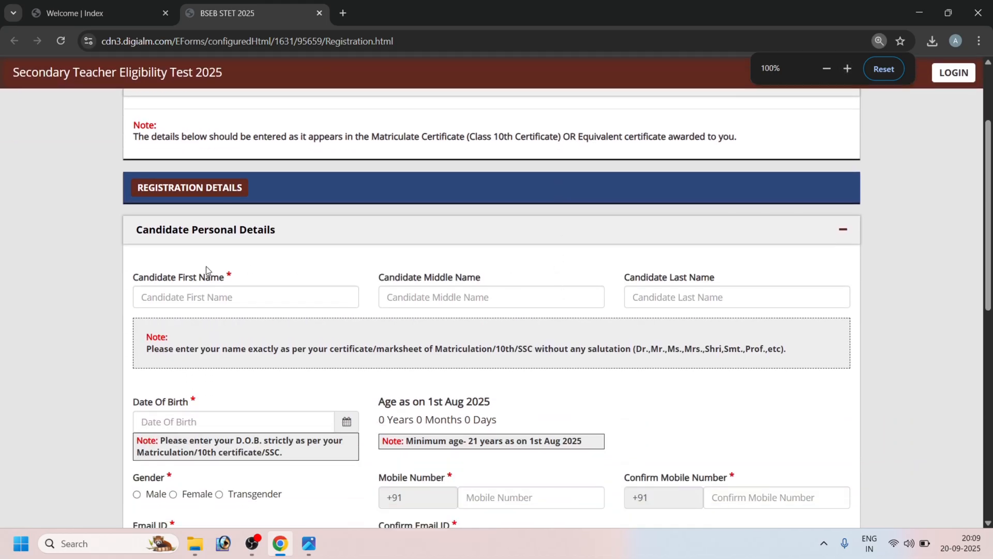
{"action": "left_click", "coordinate": [246, 297]}
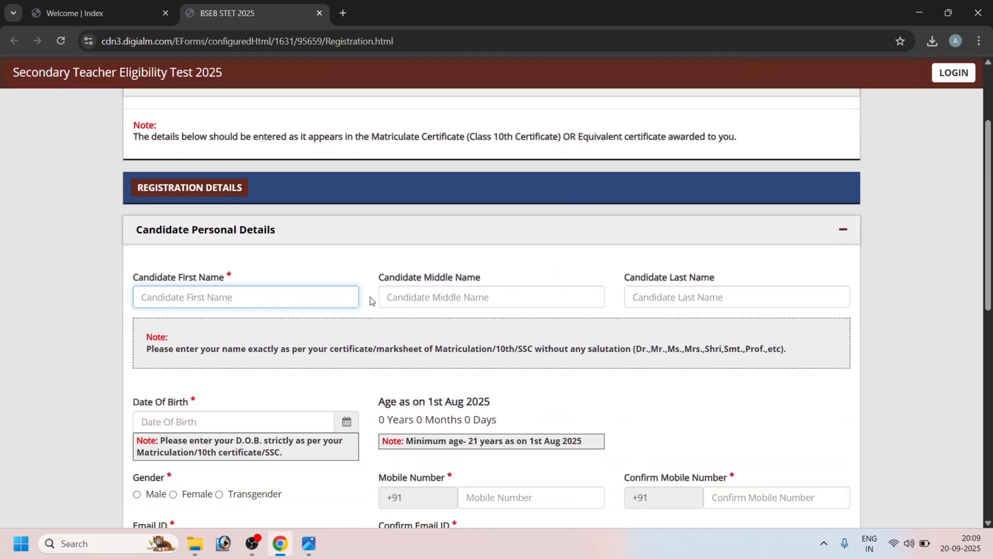
{"action": "left_click", "coordinate": [512, 297]}
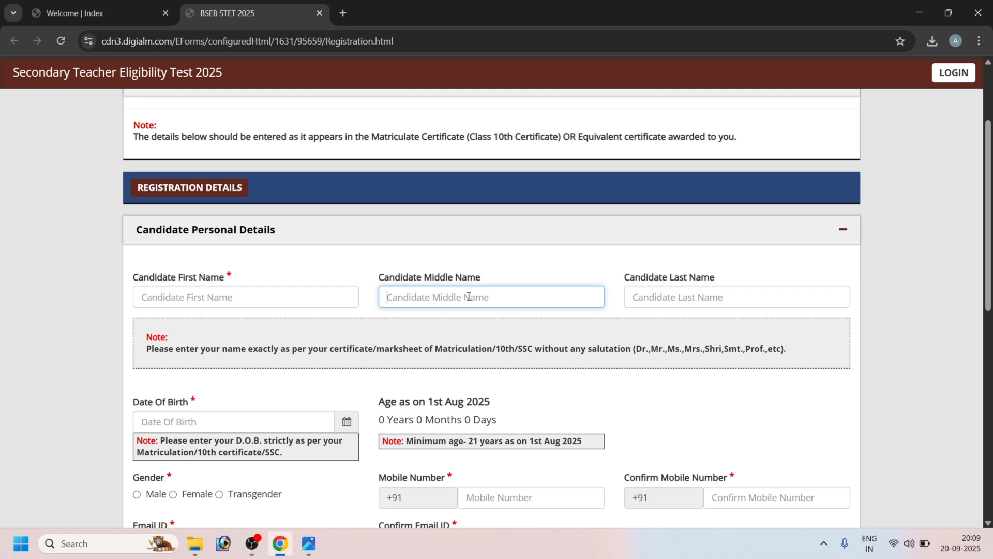
{"action": "left_click", "coordinate": [723, 295]}
{"action": "scroll", "coordinate": [717, 290], "scroll_direction": "down", "scroll_amount": 2}
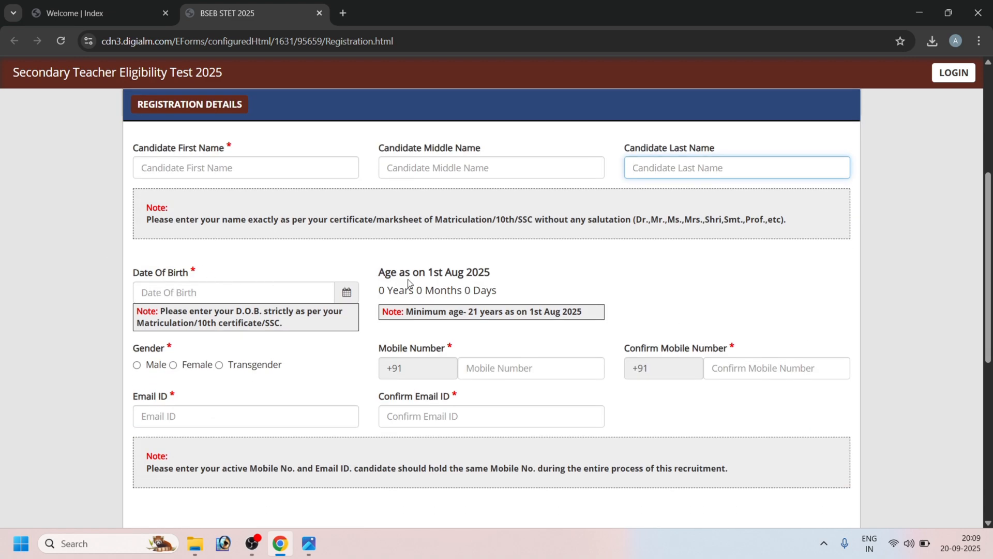
{"action": "scroll", "coordinate": [348, 300], "scroll_direction": "down", "scroll_amount": 1}
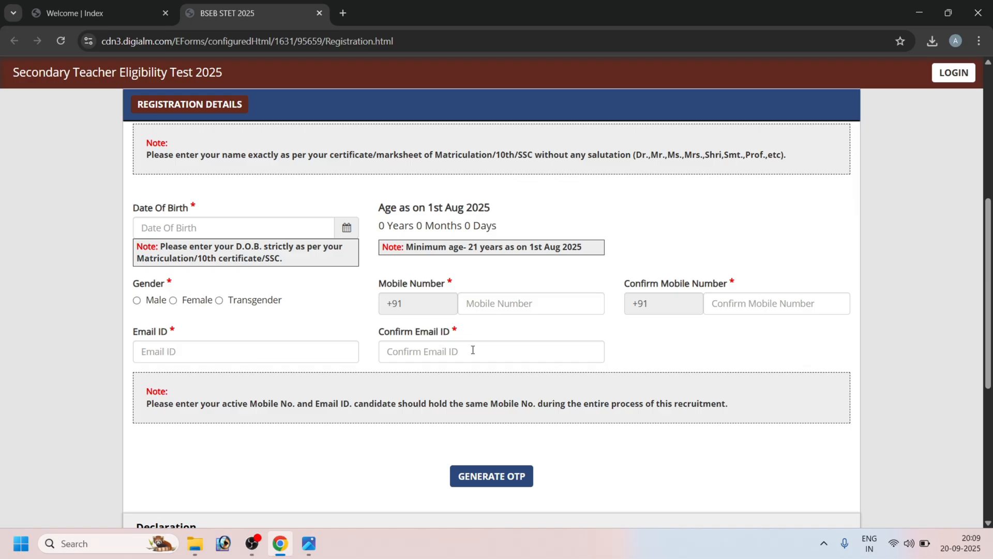
{"action": "scroll", "coordinate": [491, 472], "scroll_direction": "down", "scroll_amount": 2}
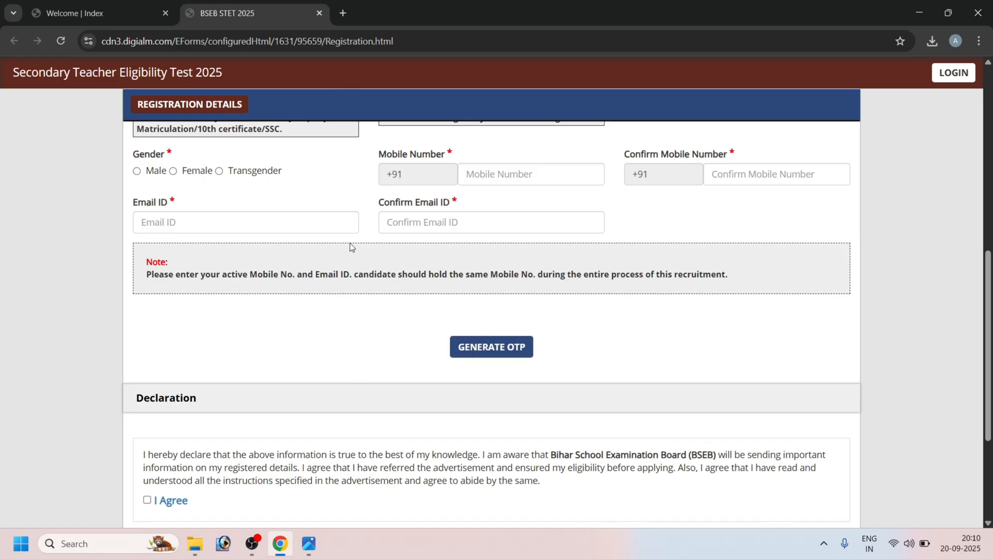
{"action": "scroll", "coordinate": [355, 268], "scroll_direction": "up", "scroll_amount": 5}
{"action": "scroll", "coordinate": [343, 257], "scroll_direction": "down", "scroll_amount": 5}
{"action": "scroll", "coordinate": [586, 488], "scroll_direction": "down", "scroll_amount": 3}
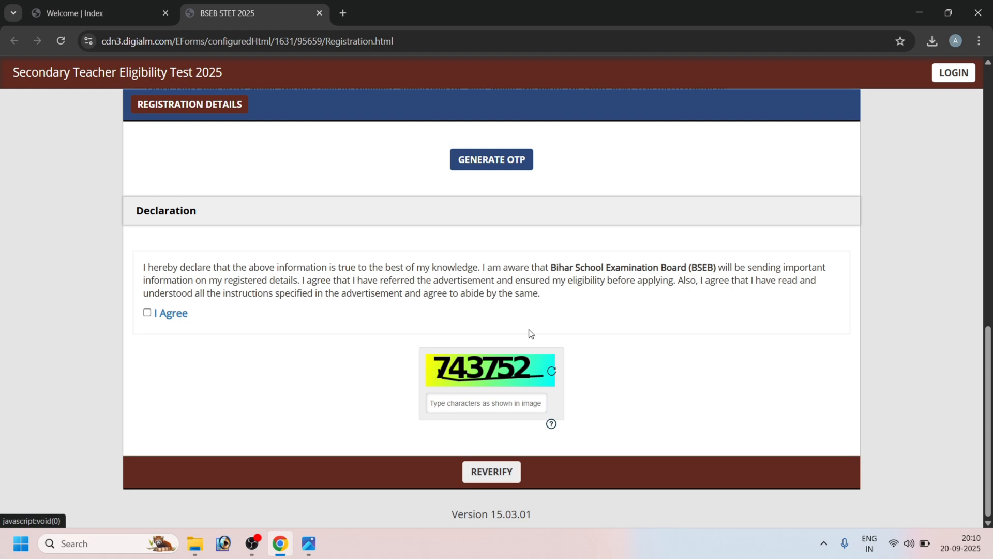
{"action": "scroll", "coordinate": [548, 314], "scroll_direction": "up", "scroll_amount": 12}
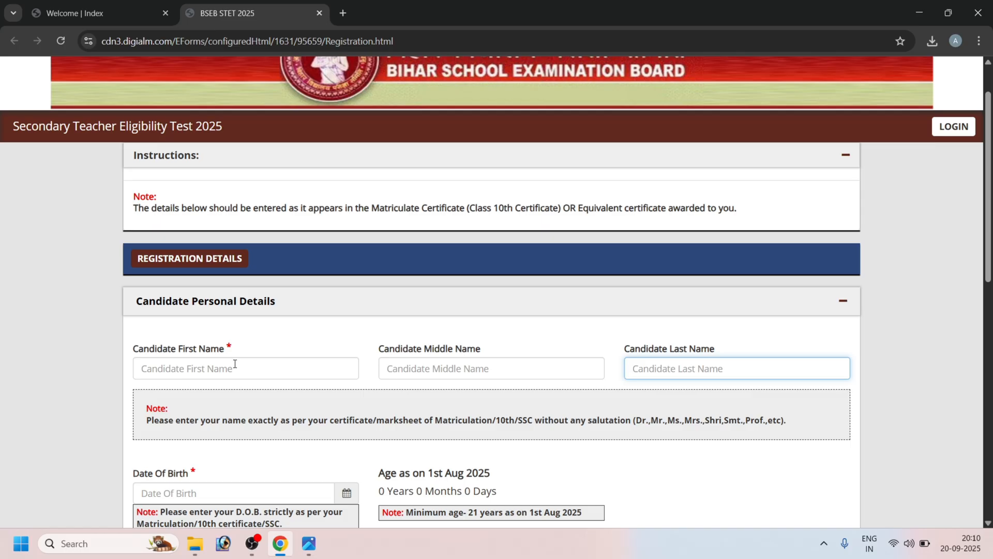
{"action": "scroll", "coordinate": [234, 364], "scroll_direction": "down", "scroll_amount": 1}
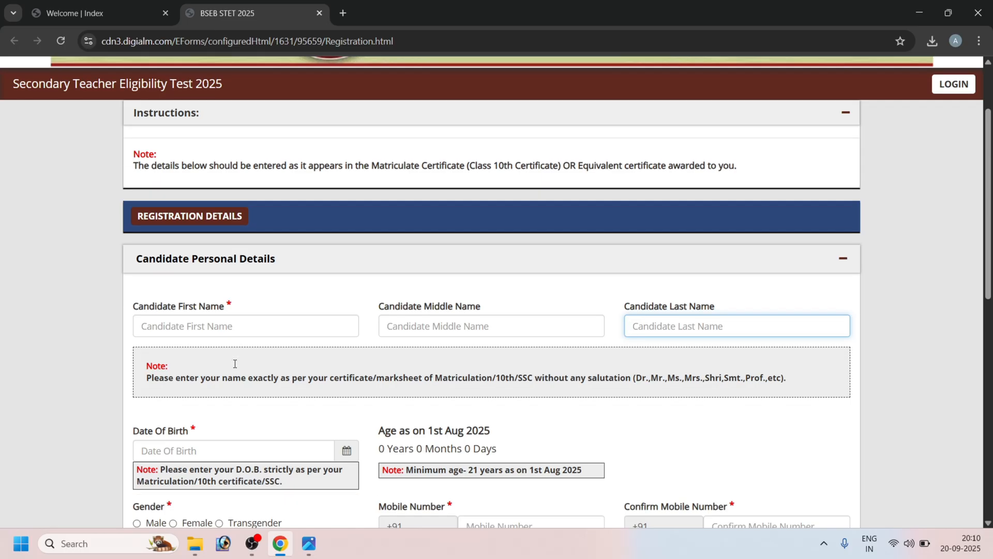
{"action": "scroll", "coordinate": [234, 363], "scroll_direction": "down", "scroll_amount": 4}
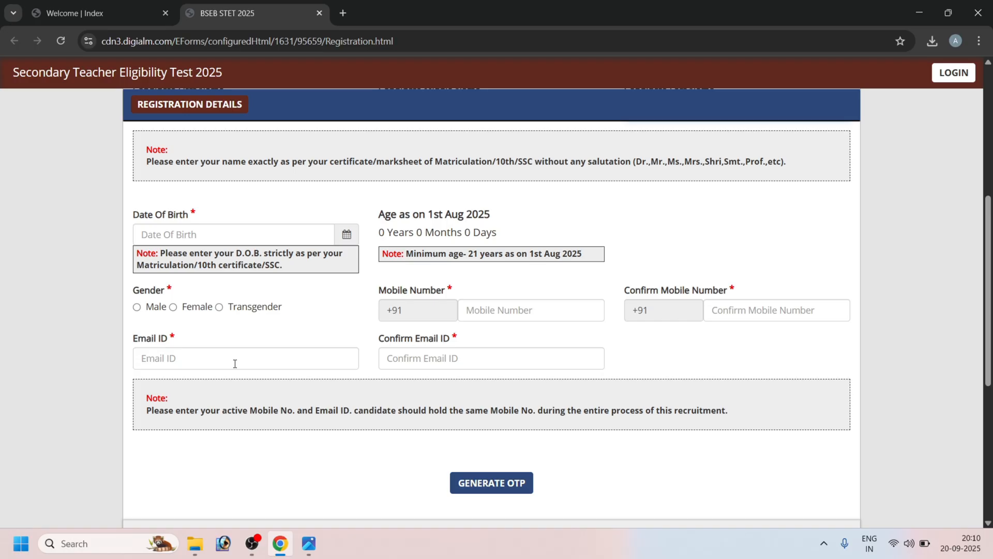
{"action": "scroll", "coordinate": [267, 374], "scroll_direction": "up", "scroll_amount": 5}
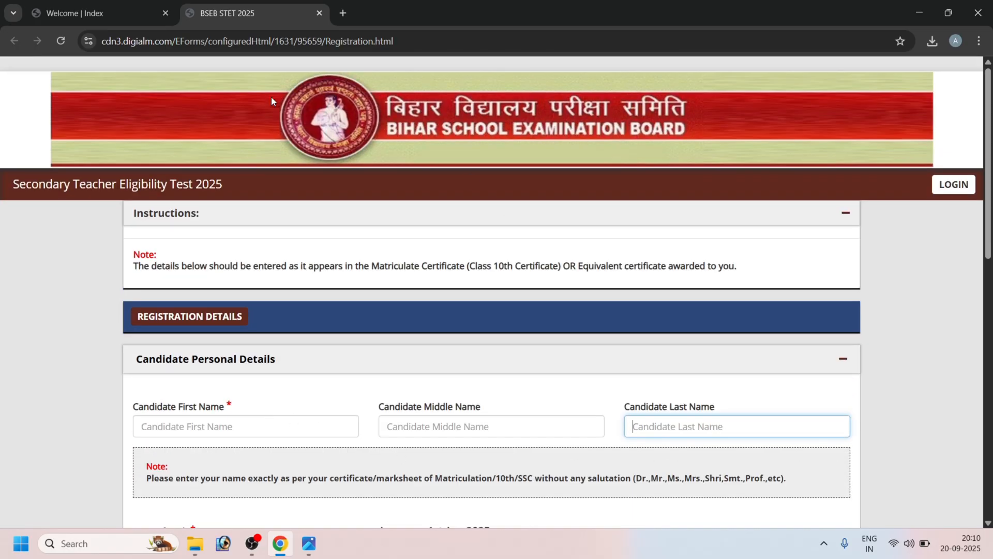
- Return to the portal's welcome tab and open the applicant login page
{"action": "left_click", "coordinate": [116, 14]}
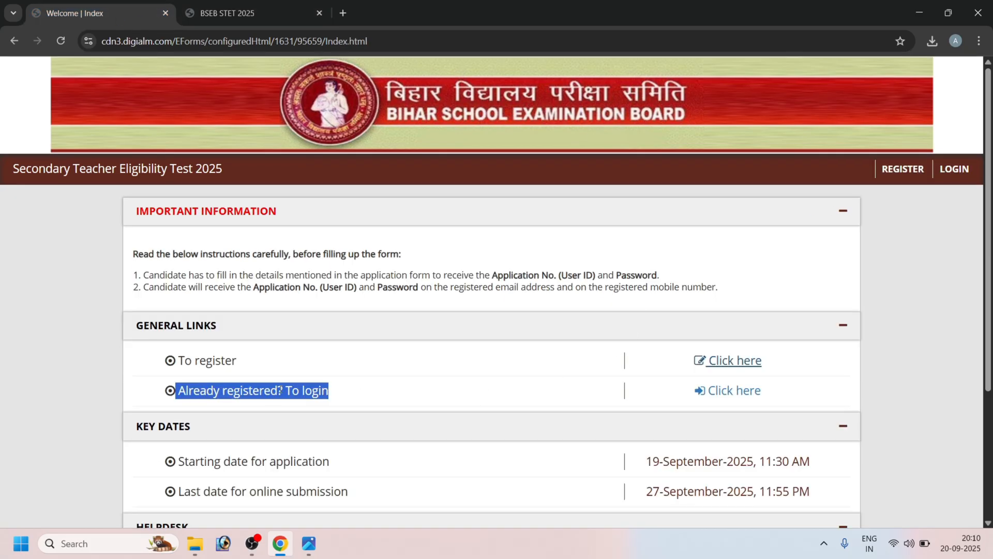
{"action": "left_click", "coordinate": [735, 390]}
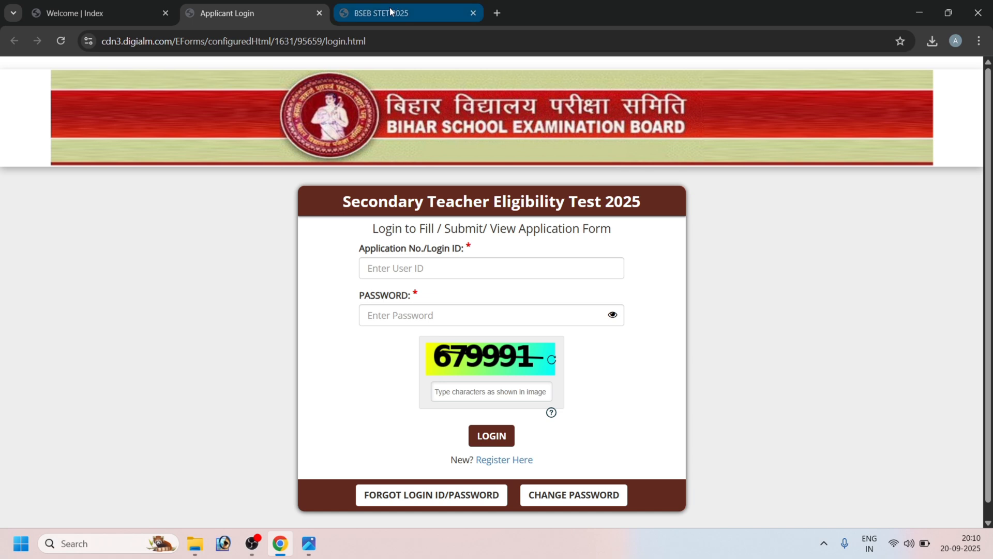
{"action": "mouse_move", "coordinate": [390, 13]}
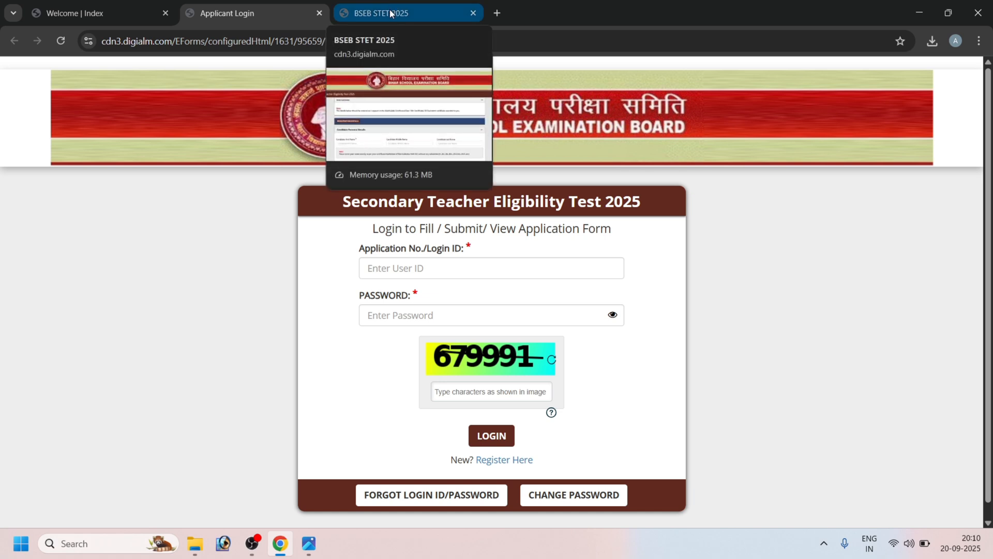
- Log in with the application number, account password and captcha answer
{"action": "left_click", "coordinate": [423, 268]}
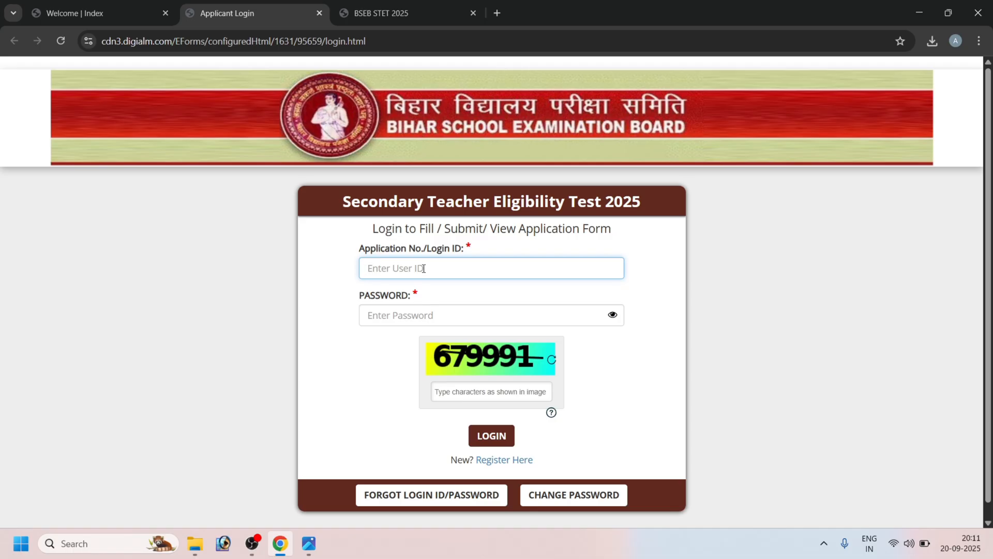
{"action": "type", "text": "2"}
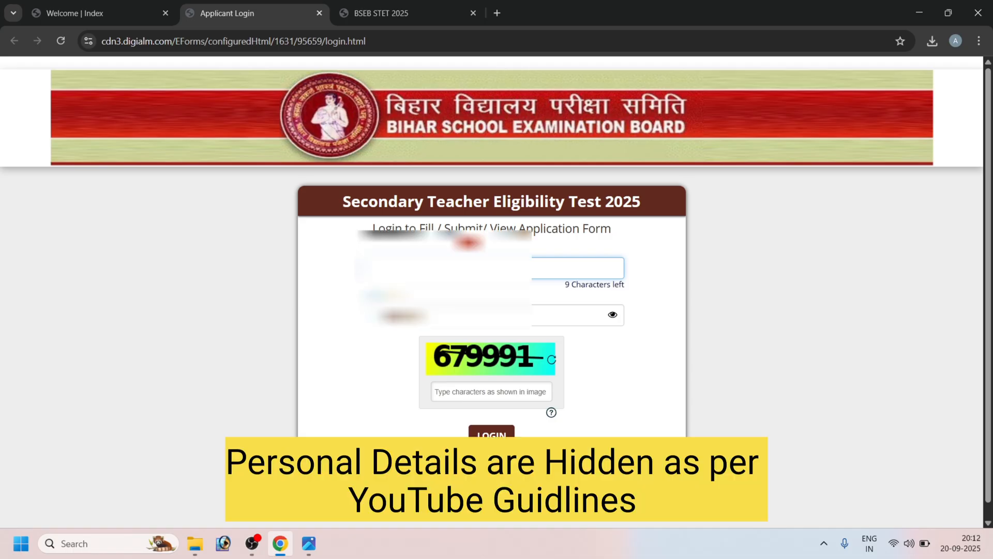
{"action": "left_click", "coordinate": [431, 315]}
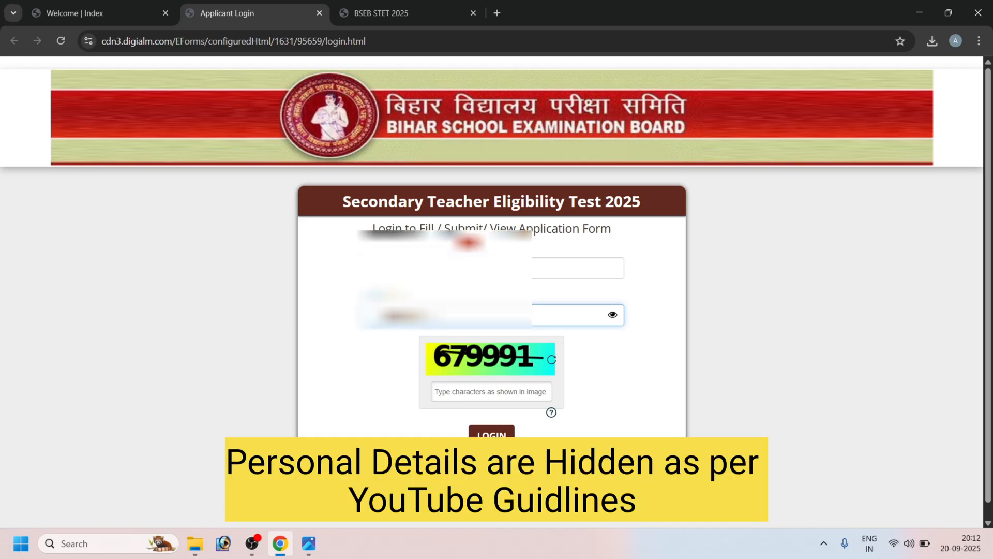
{"action": "type", "text": "•••"}
{"action": "key", "text": "Tab"}
{"action": "type", "text": "679991"}
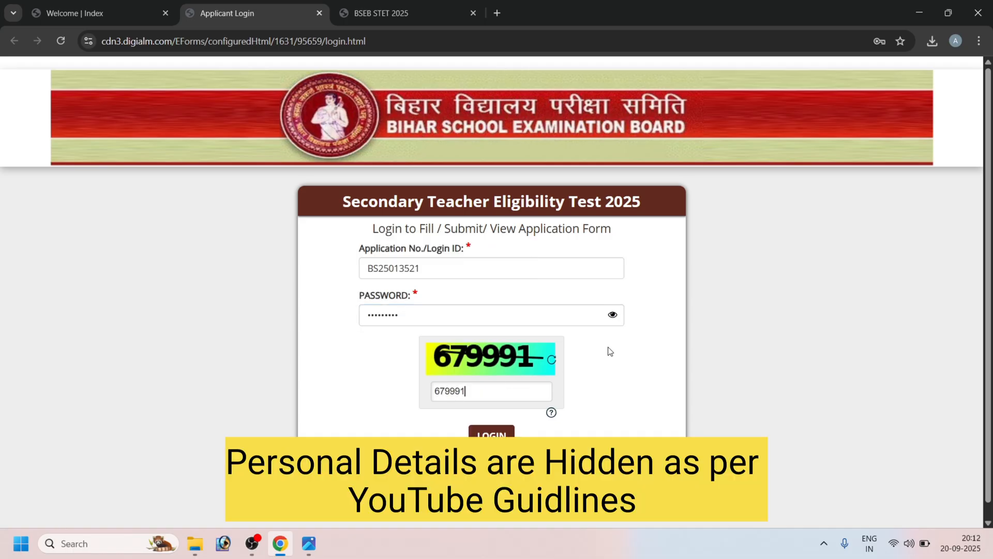
{"action": "key", "text": "Return"}
- Dismiss the applicant details note, choose GO TO APPLICATION, and close the form instructions
{"action": "left_click", "coordinate": [497, 217]}
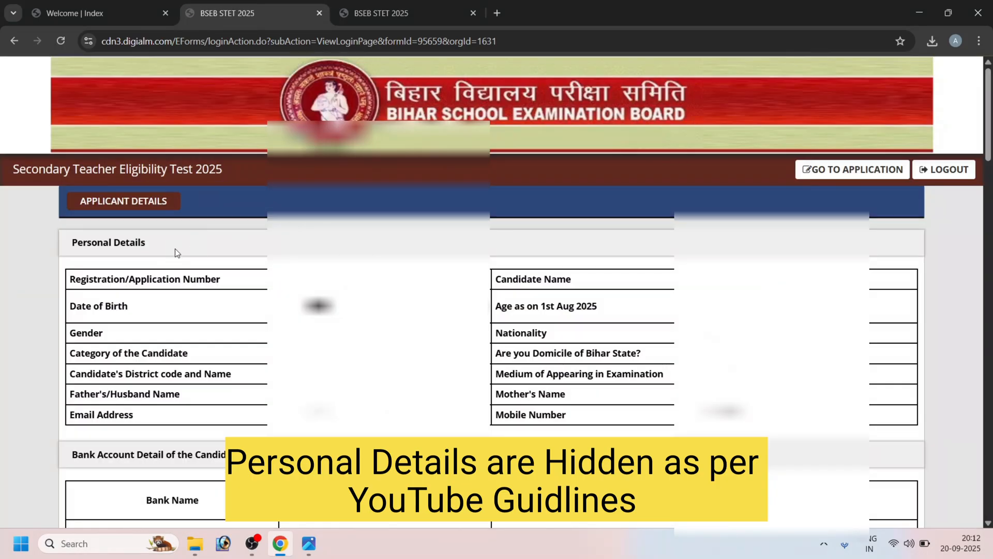
{"action": "left_click", "coordinate": [835, 170]}
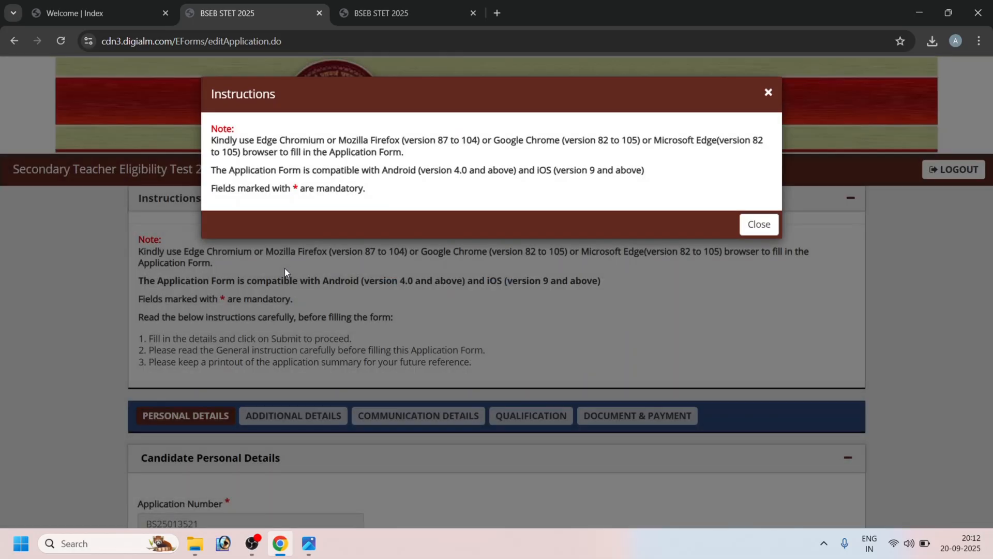
{"action": "left_click", "coordinate": [759, 224]}
- Review the Candidate Personal Details fields, then Save & Next and confirm 'Data Saved Successfully'
{"action": "scroll", "coordinate": [111, 407], "scroll_direction": "down", "scroll_amount": 3}
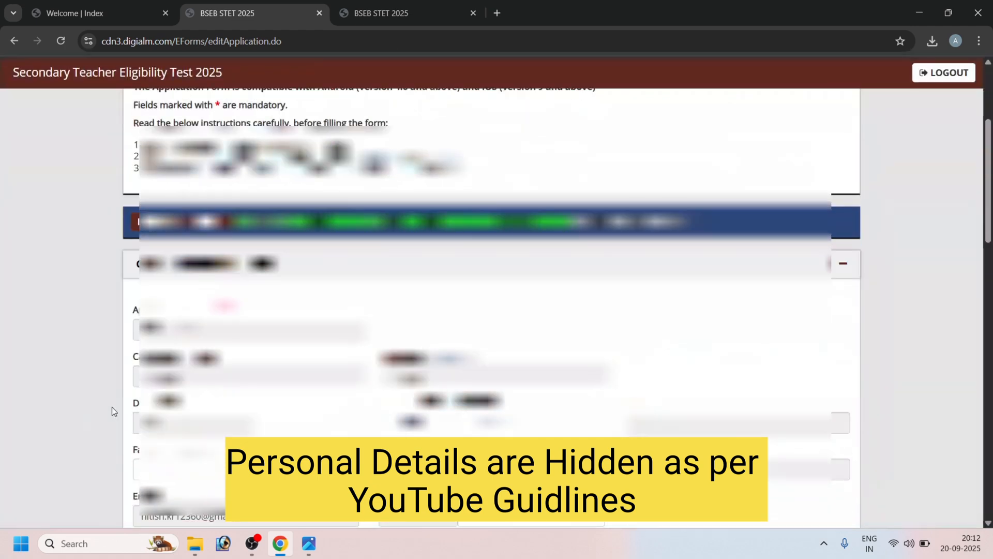
{"action": "scroll", "coordinate": [111, 406], "scroll_direction": "down", "scroll_amount": 2}
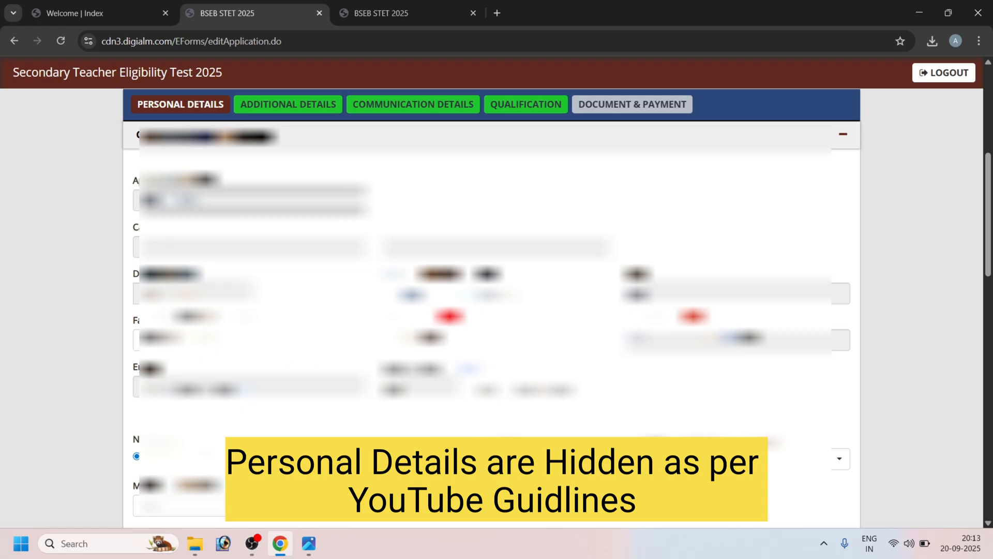
{"action": "scroll", "coordinate": [492, 310], "scroll_direction": "down", "scroll_amount": 2}
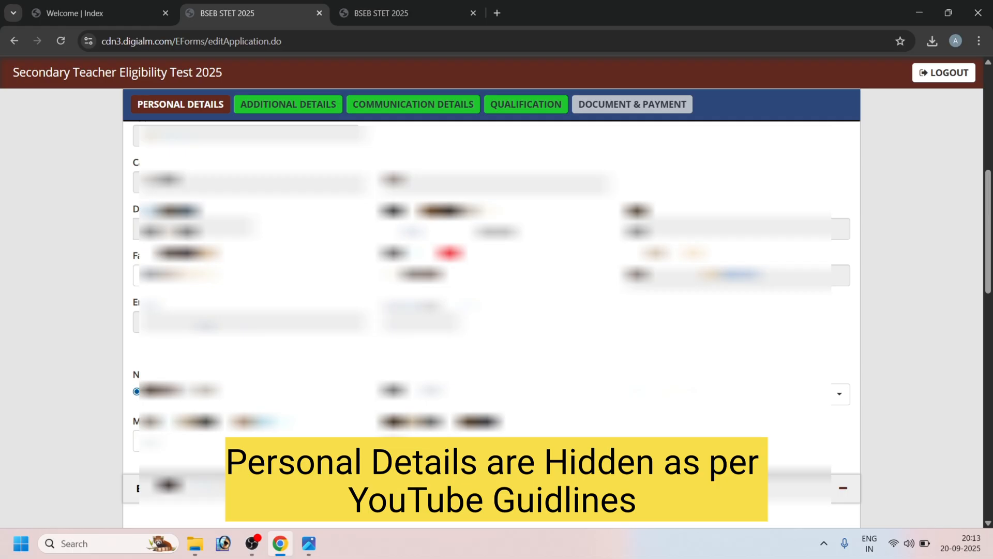
{"action": "scroll", "coordinate": [491, 311], "scroll_direction": "down", "scroll_amount": 3}
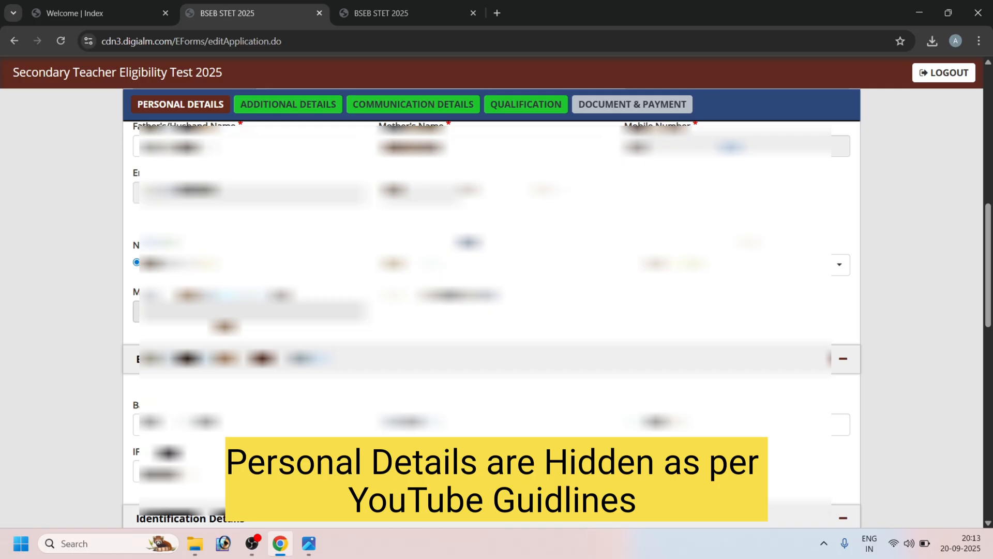
{"action": "scroll", "coordinate": [491, 311], "scroll_direction": "down", "scroll_amount": 3}
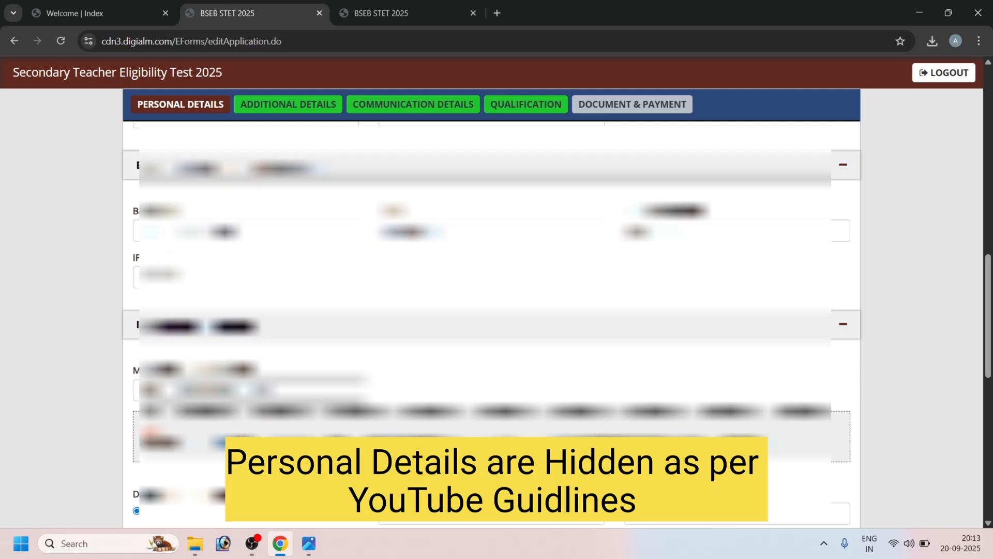
{"action": "scroll", "coordinate": [492, 310], "scroll_direction": "down", "scroll_amount": 2}
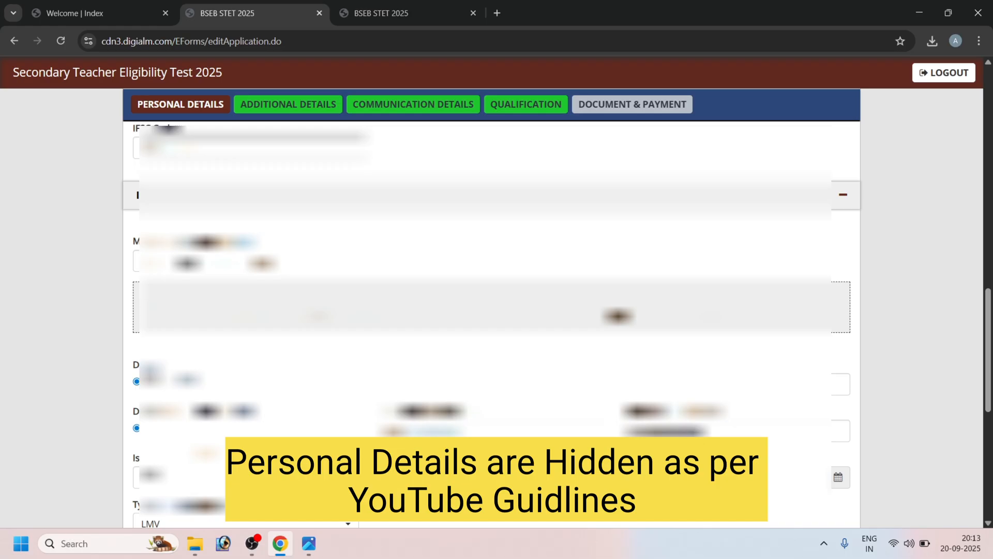
{"action": "scroll", "coordinate": [491, 310], "scroll_direction": "down", "scroll_amount": 1}
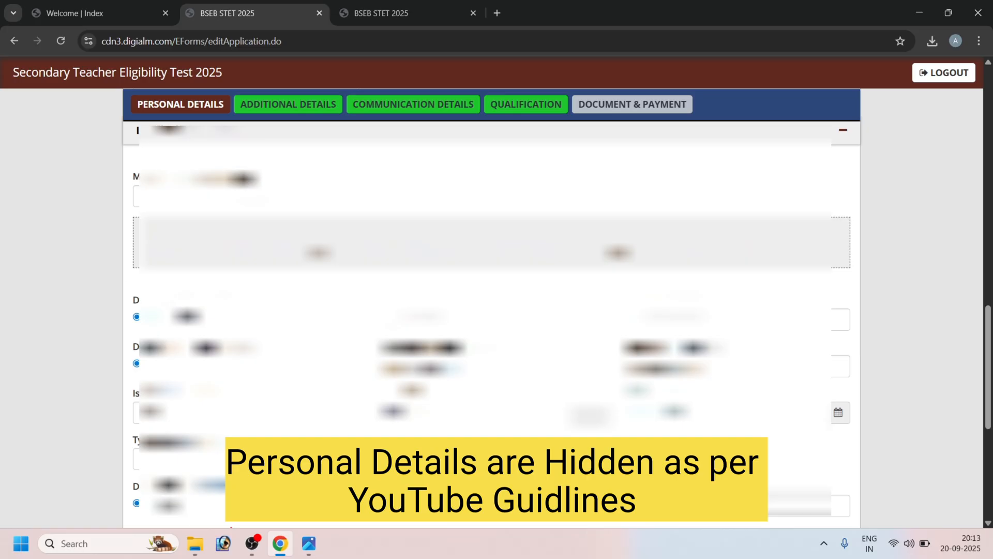
{"action": "scroll", "coordinate": [491, 310], "scroll_direction": "down", "scroll_amount": 2}
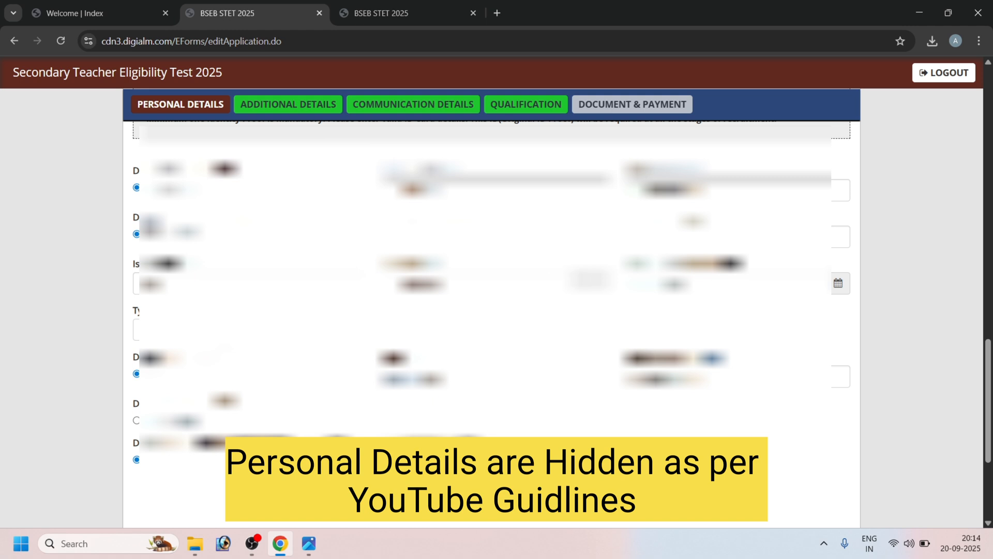
{"action": "scroll", "coordinate": [491, 311], "scroll_direction": "down", "scroll_amount": 2}
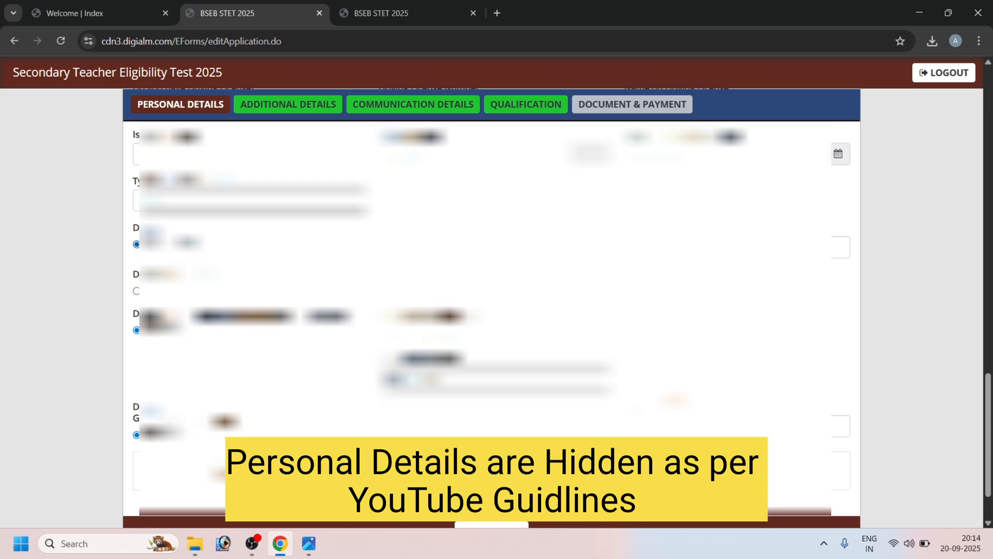
{"action": "scroll", "coordinate": [491, 311], "scroll_direction": "up", "scroll_amount": 3}
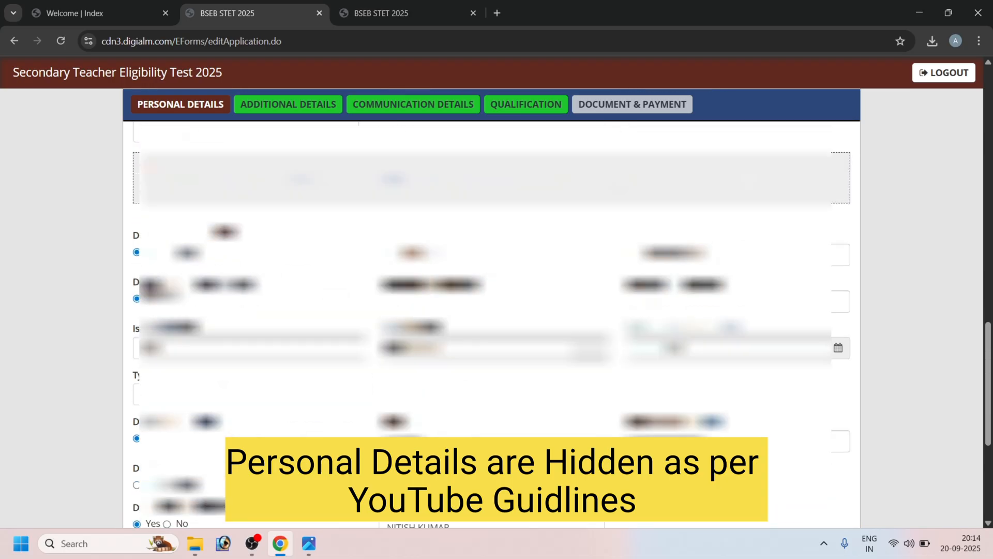
{"action": "scroll", "coordinate": [491, 310], "scroll_direction": "down", "scroll_amount": 5}
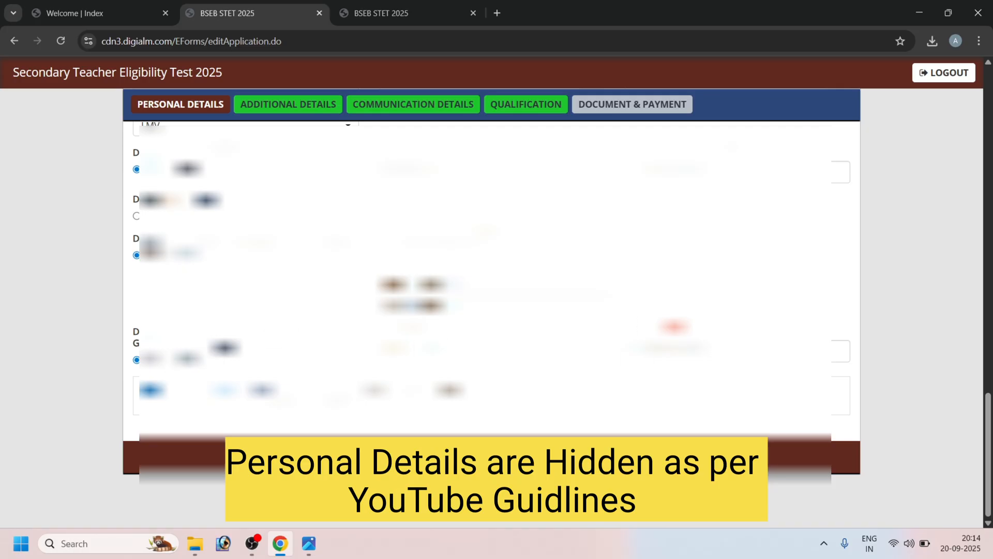
{"action": "left_click", "coordinate": [491, 458]}
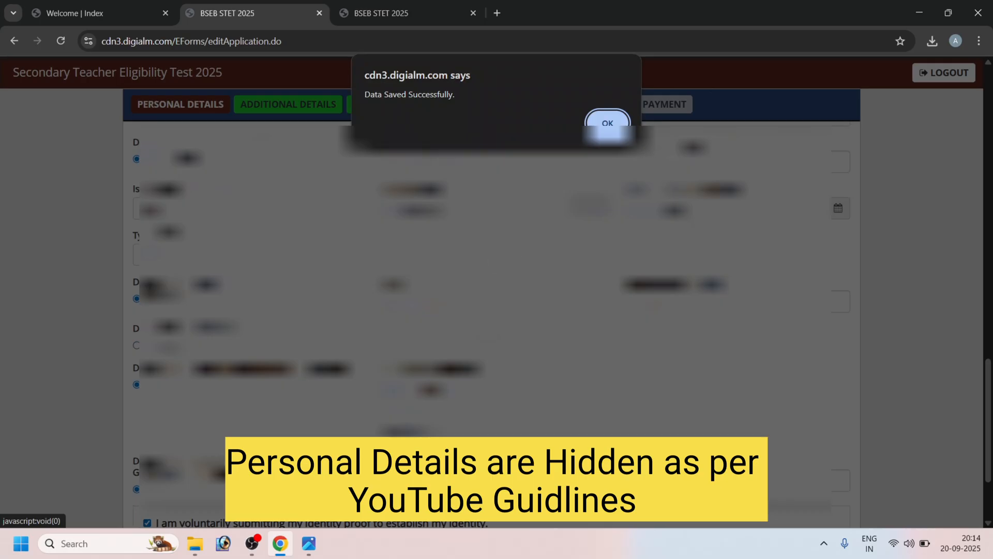
{"action": "left_click", "coordinate": [607, 123]}
- Save the Additional Details with Save & Next and confirm the 'Data Saved Successfully' alert
{"action": "scroll", "coordinate": [491, 308], "scroll_direction": "down", "scroll_amount": 1}
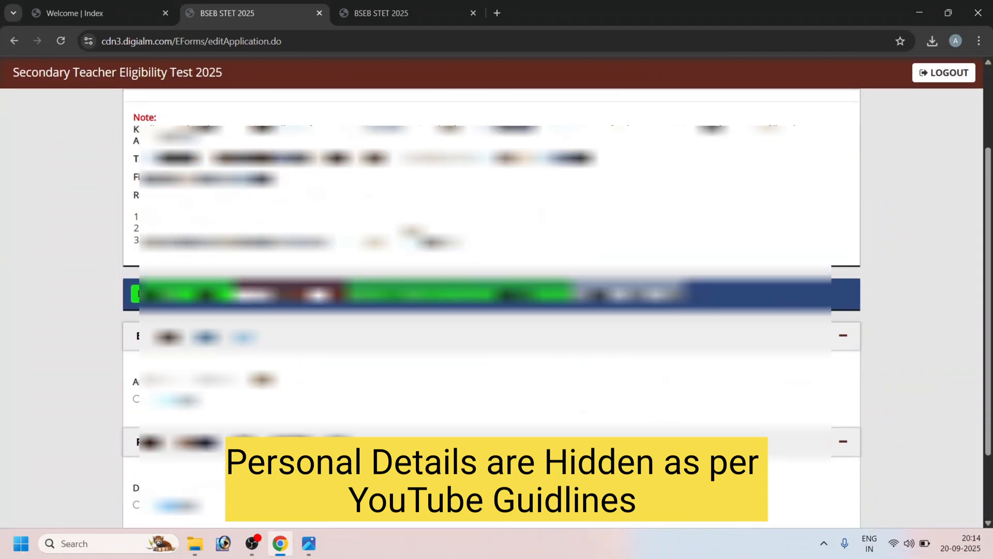
{"action": "scroll", "coordinate": [491, 308], "scroll_direction": "down", "scroll_amount": 2}
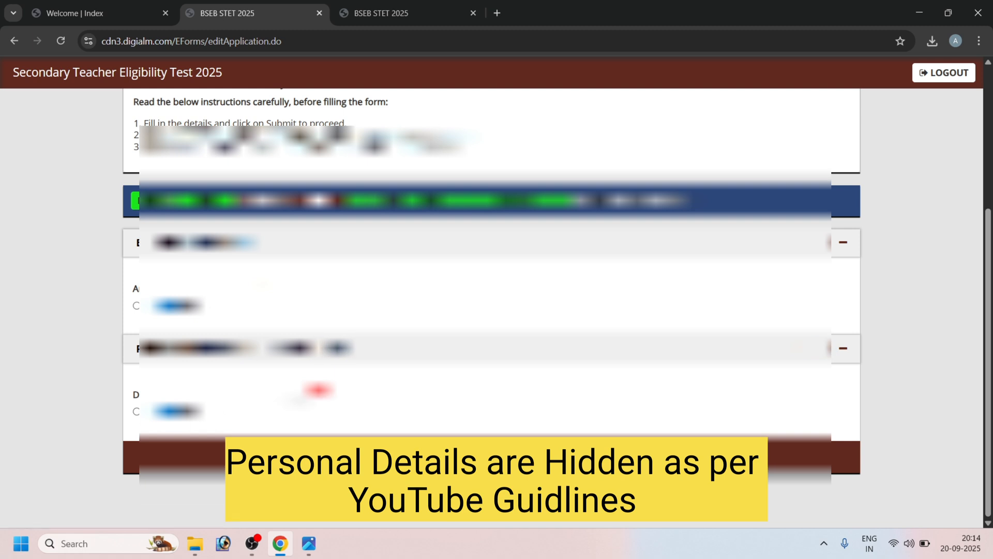
{"action": "left_click", "coordinate": [518, 457]}
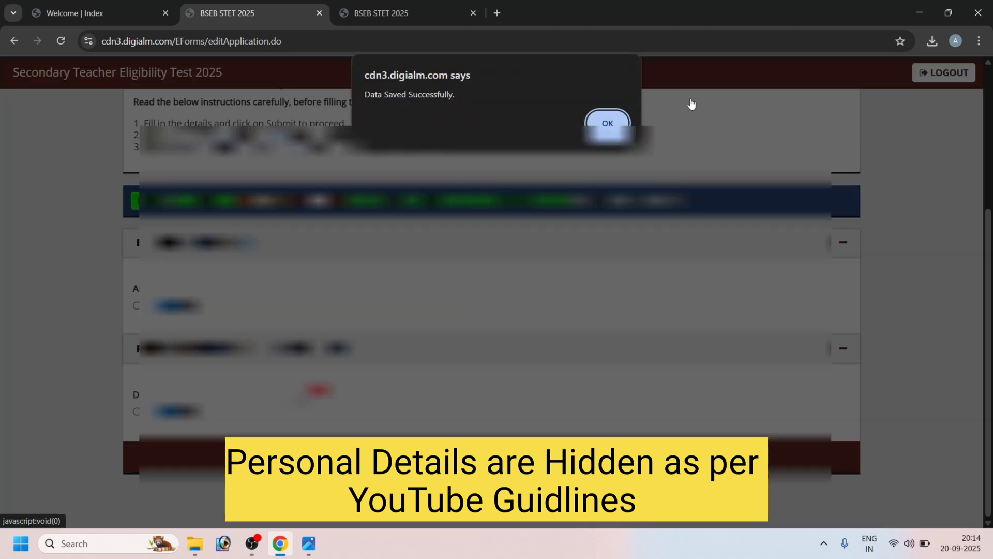
{"action": "left_click", "coordinate": [609, 122]}
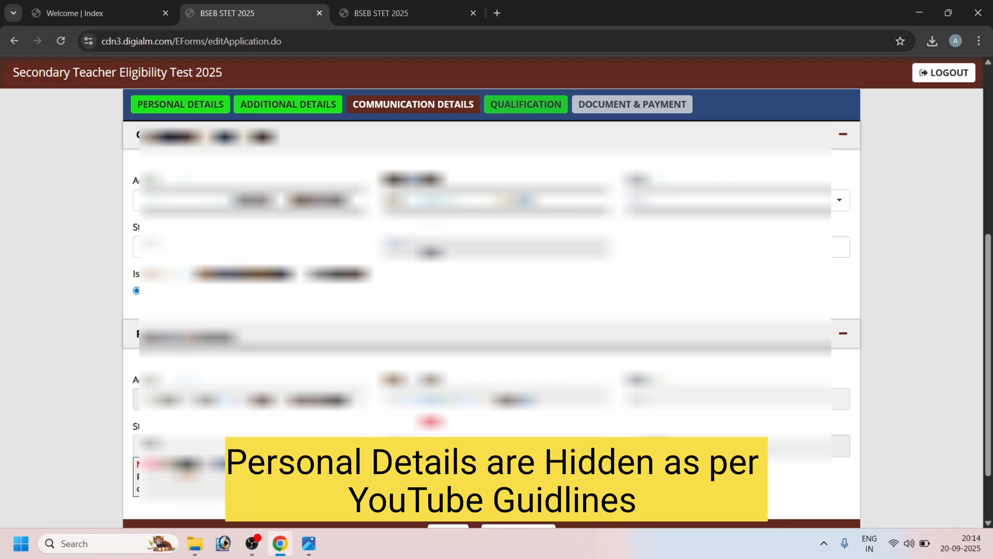
- Save the Communication Details with Save & Next and confirm the success alert
{"action": "scroll", "coordinate": [491, 284], "scroll_direction": "down", "scroll_amount": 2}
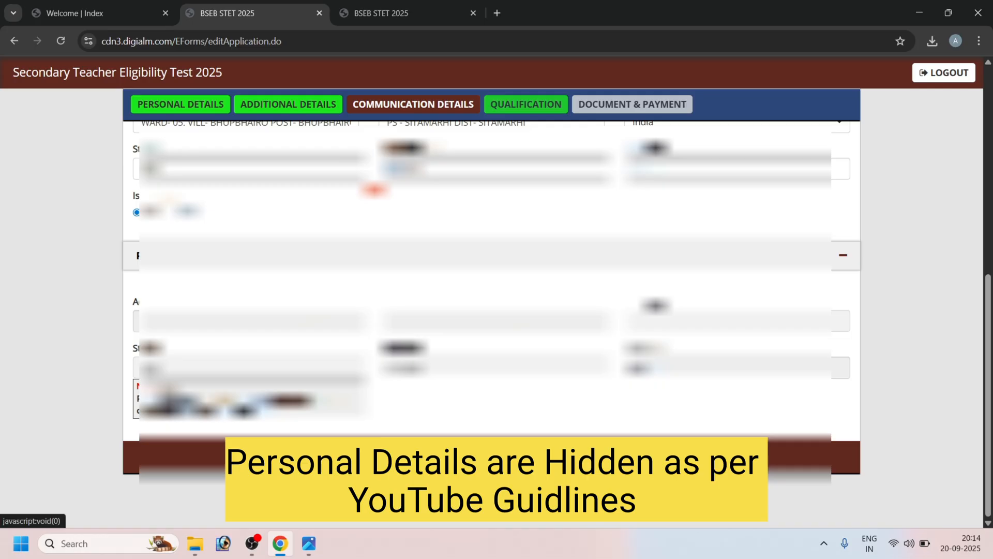
{"action": "left_click", "coordinate": [491, 457]}
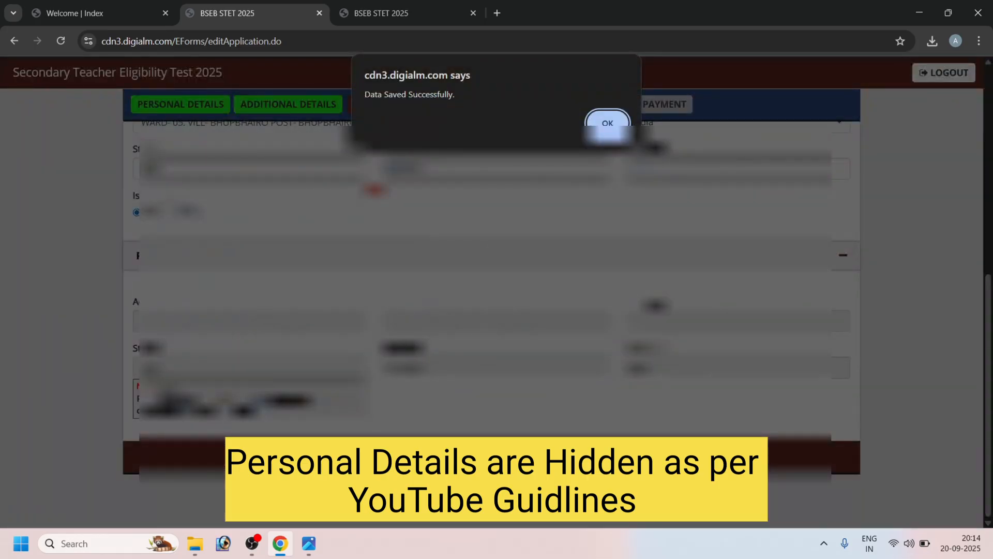
{"action": "left_click", "coordinate": [608, 124]}
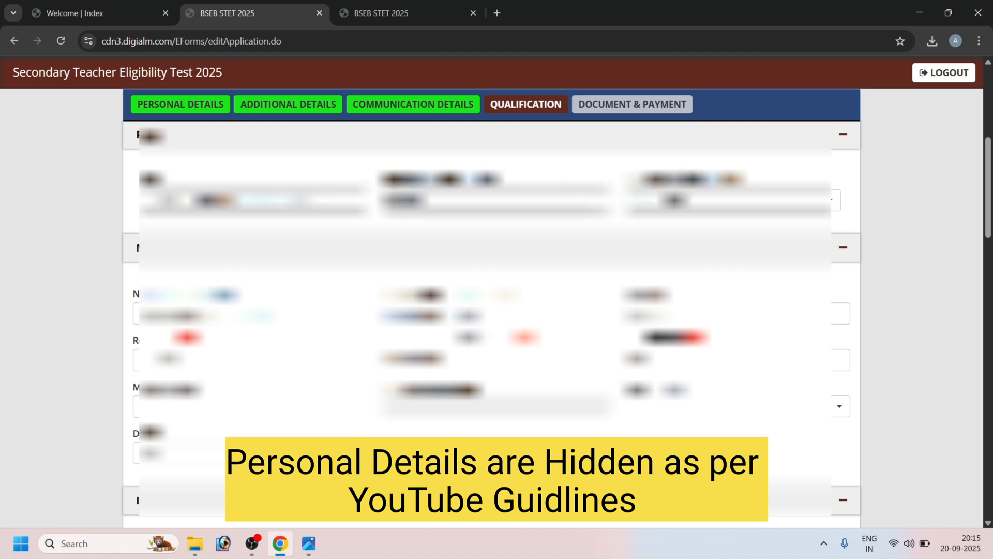
{"action": "scroll", "coordinate": [711, 181], "scroll_direction": "down", "scroll_amount": 1}
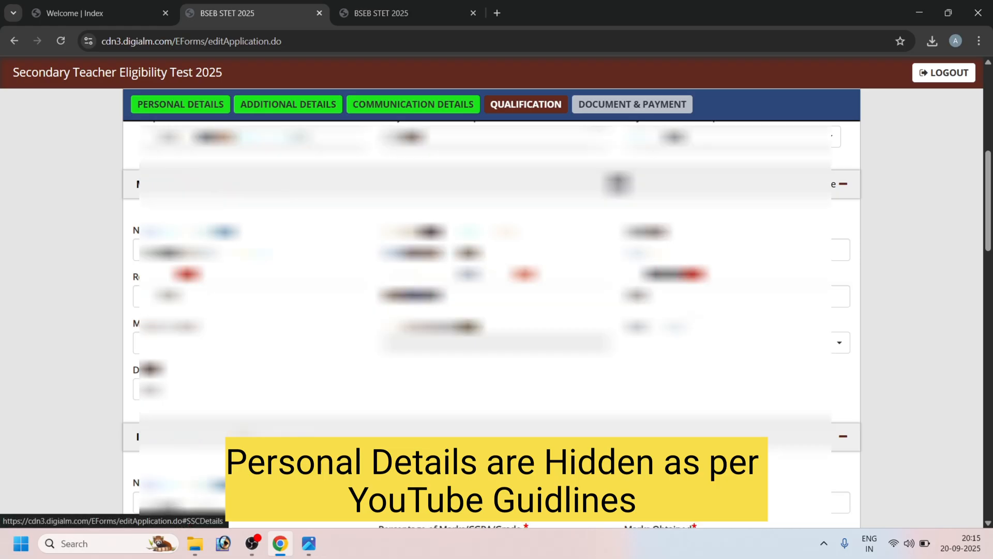
{"action": "scroll", "coordinate": [492, 310], "scroll_direction": "up", "scroll_amount": 2}
{"action": "scroll", "coordinate": [491, 310], "scroll_direction": "down", "scroll_amount": 1}
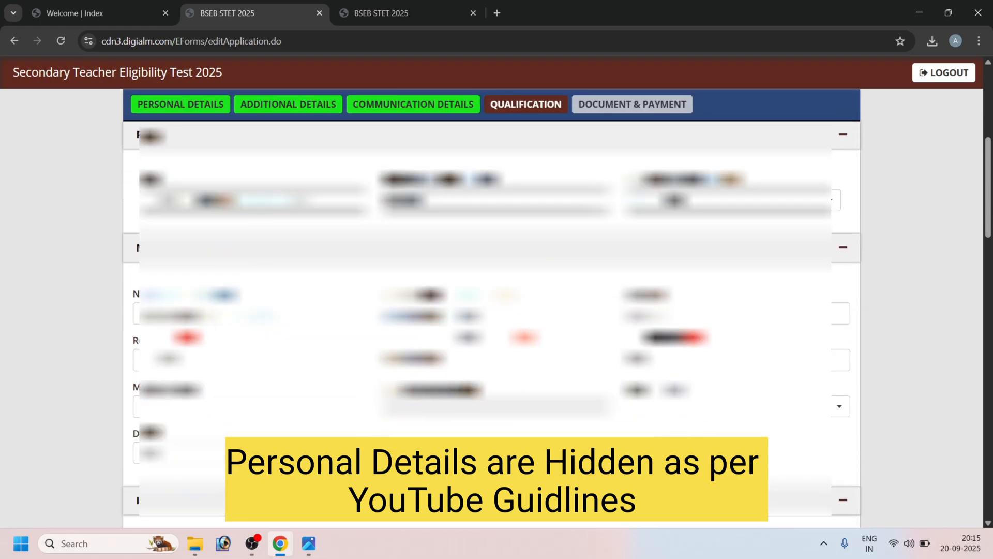
{"action": "scroll", "coordinate": [492, 310], "scroll_direction": "down", "scroll_amount": 2}
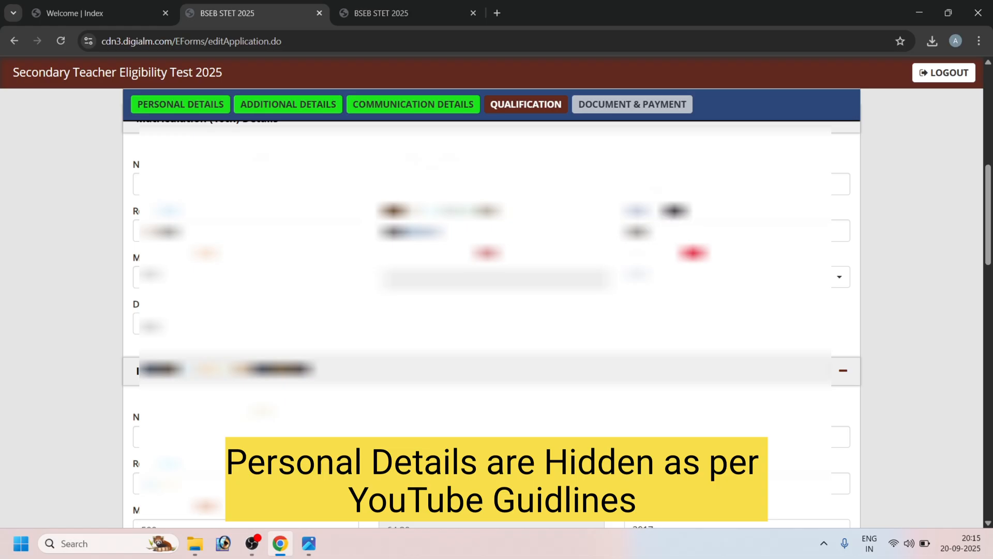
{"action": "scroll", "coordinate": [491, 311], "scroll_direction": "down", "scroll_amount": 1}
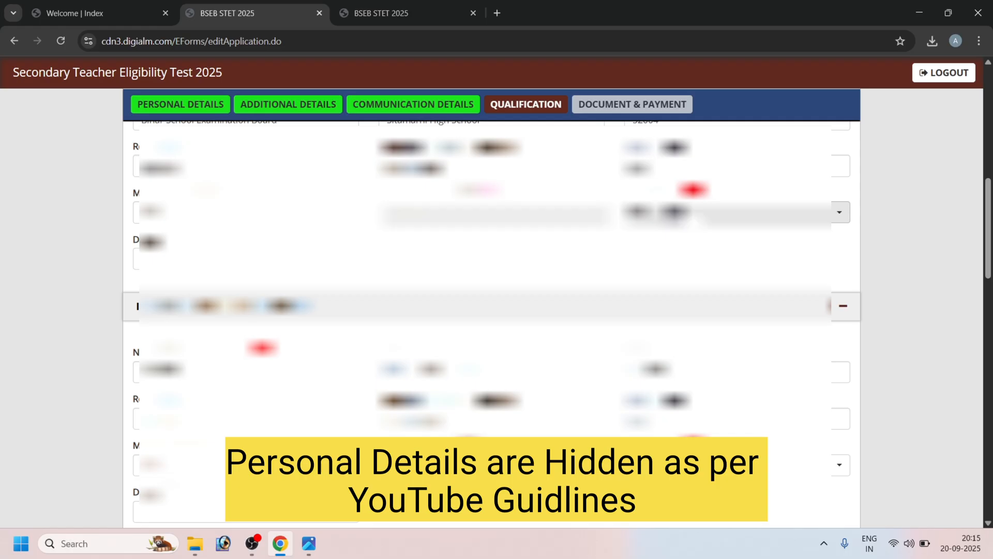
{"action": "scroll", "coordinate": [491, 311], "scroll_direction": "down", "scroll_amount": 1}
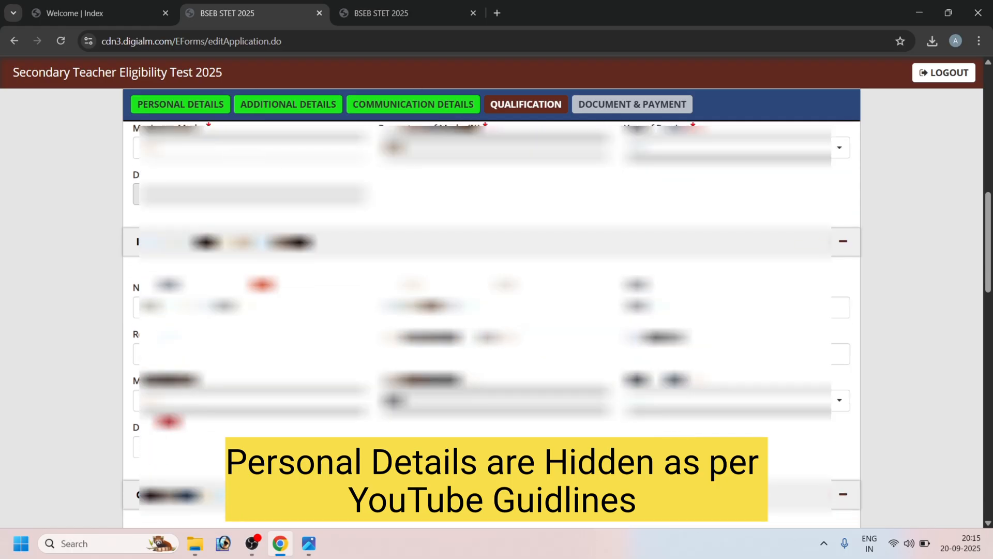
{"action": "scroll", "coordinate": [492, 310], "scroll_direction": "down", "scroll_amount": 2}
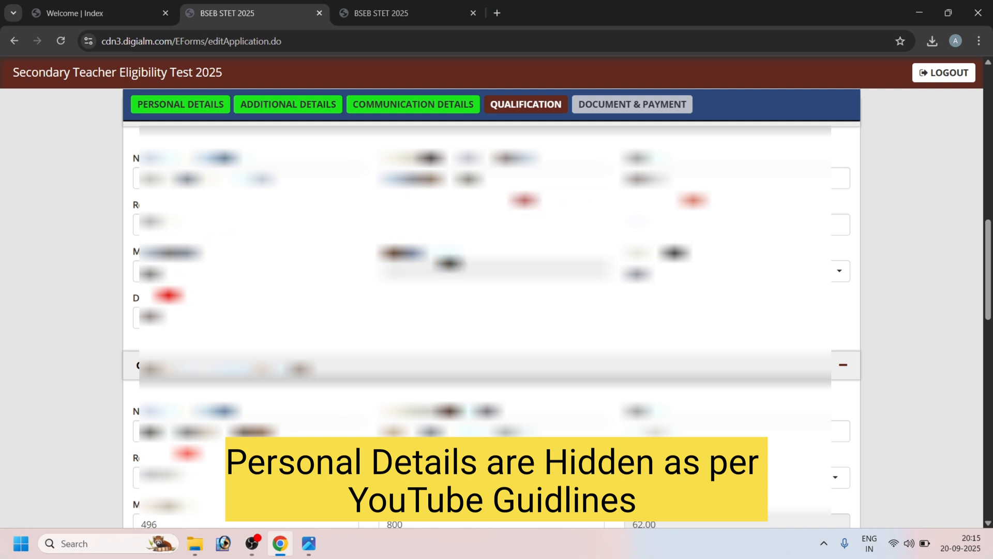
{"action": "scroll", "coordinate": [491, 311], "scroll_direction": "down", "scroll_amount": 2}
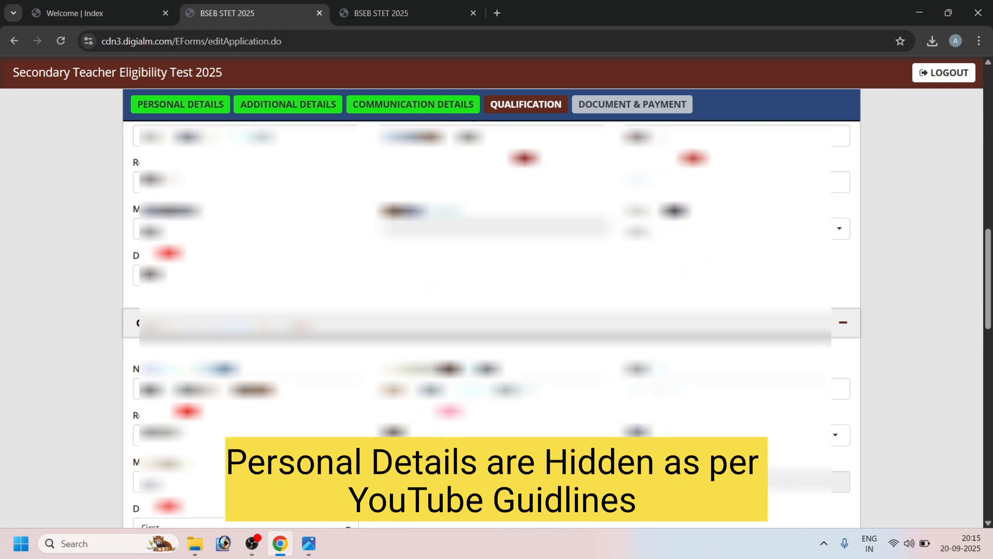
{"action": "scroll", "coordinate": [492, 311], "scroll_direction": "down", "scroll_amount": 2}
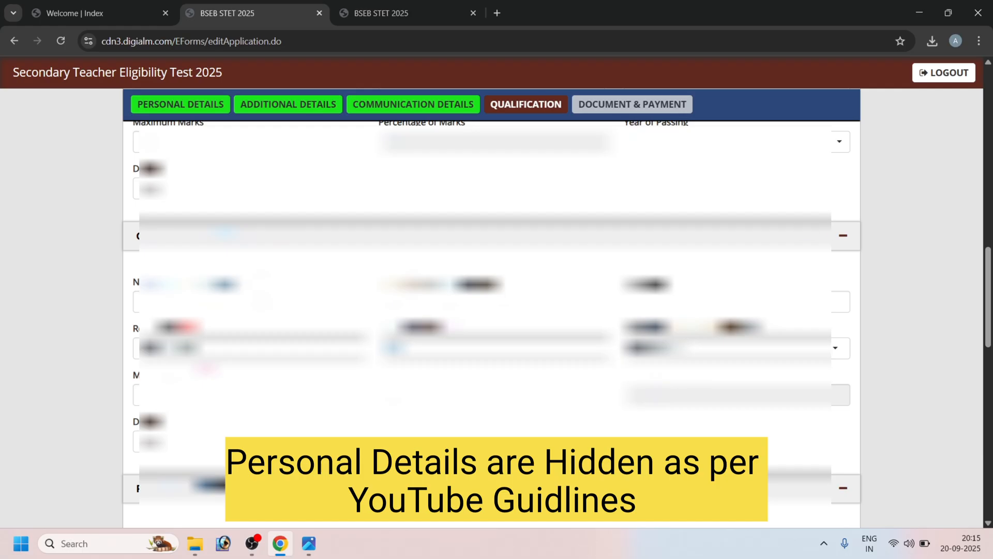
{"action": "scroll", "coordinate": [492, 310], "scroll_direction": "down", "scroll_amount": 6}
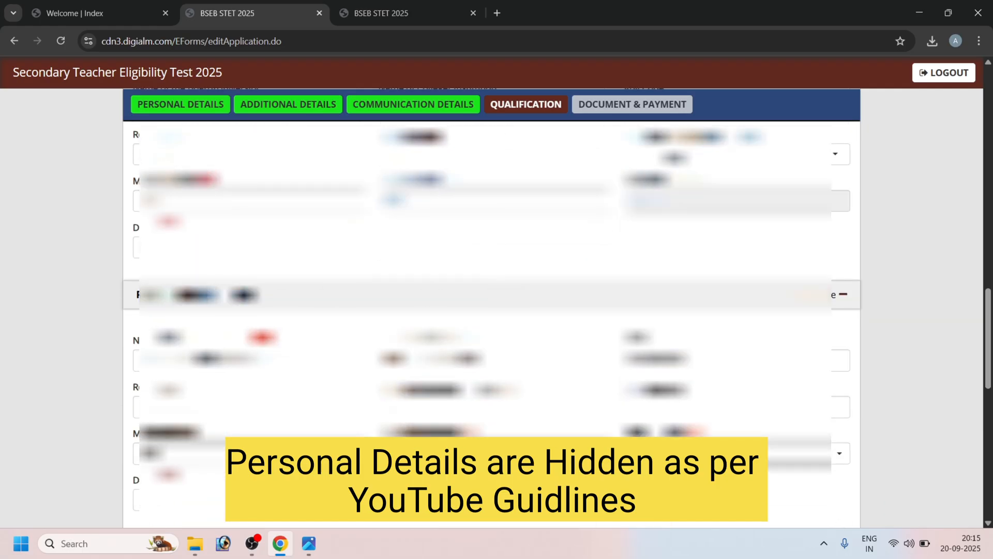
{"action": "scroll", "coordinate": [491, 310], "scroll_direction": "down", "scroll_amount": 4}
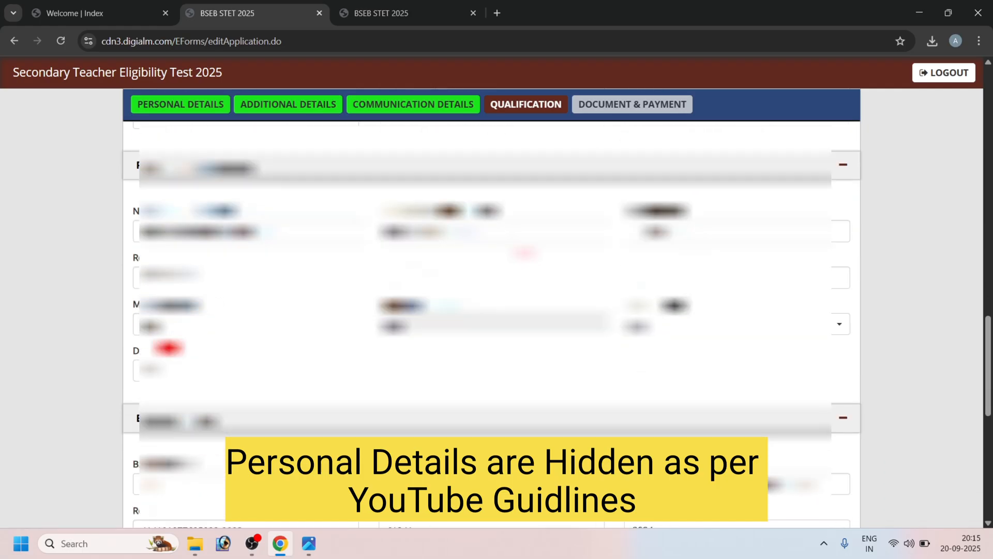
{"action": "scroll", "coordinate": [492, 311], "scroll_direction": "down", "scroll_amount": 2}
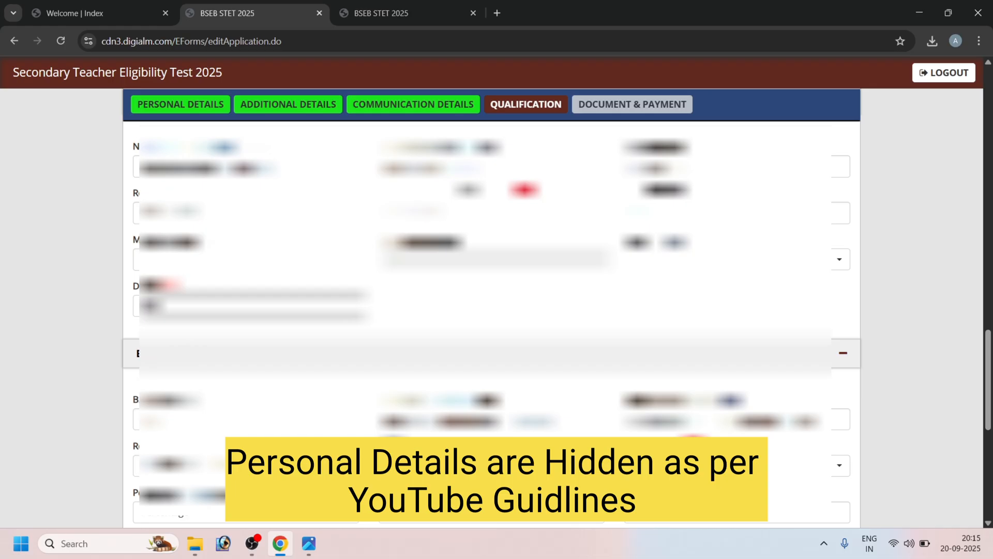
{"action": "scroll", "coordinate": [491, 310], "scroll_direction": "down", "scroll_amount": 2}
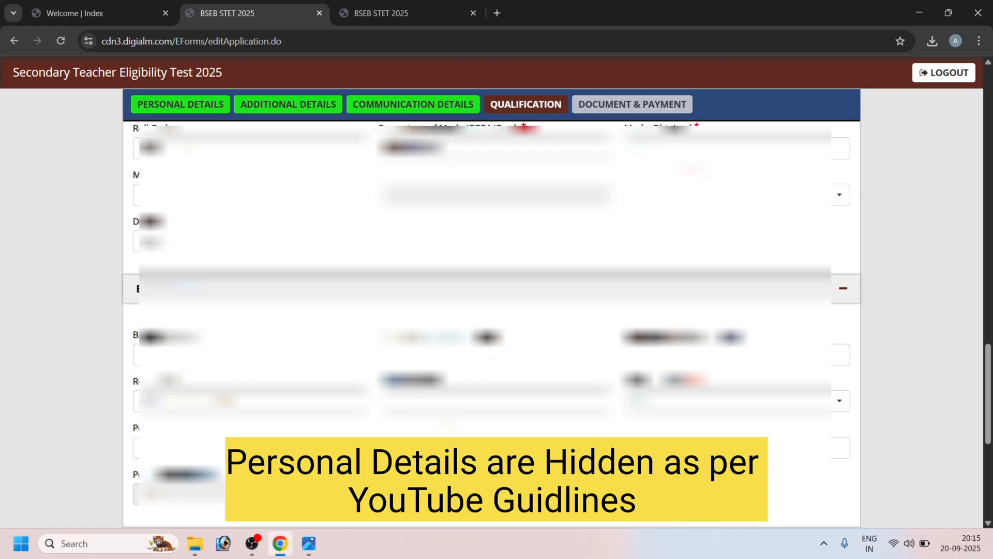
- Replace the qualification's roll code and choose its Percentage/Grade marks type
{"action": "scroll", "coordinate": [491, 310], "scroll_direction": "down", "scroll_amount": 2}
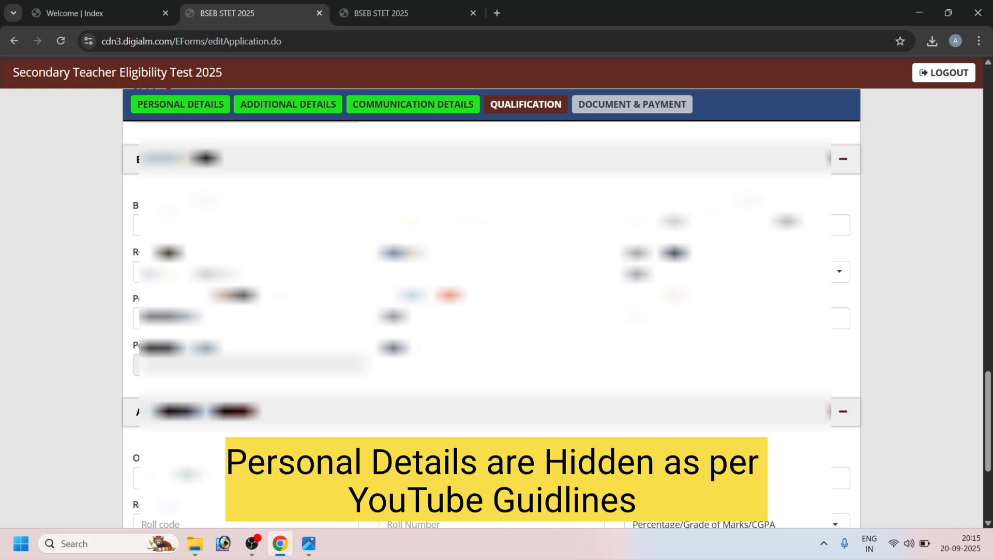
{"action": "left_click_drag", "start_coordinate": [248, 273], "coordinate": [102, 279]}
{"action": "key", "text": "BackSpace"}
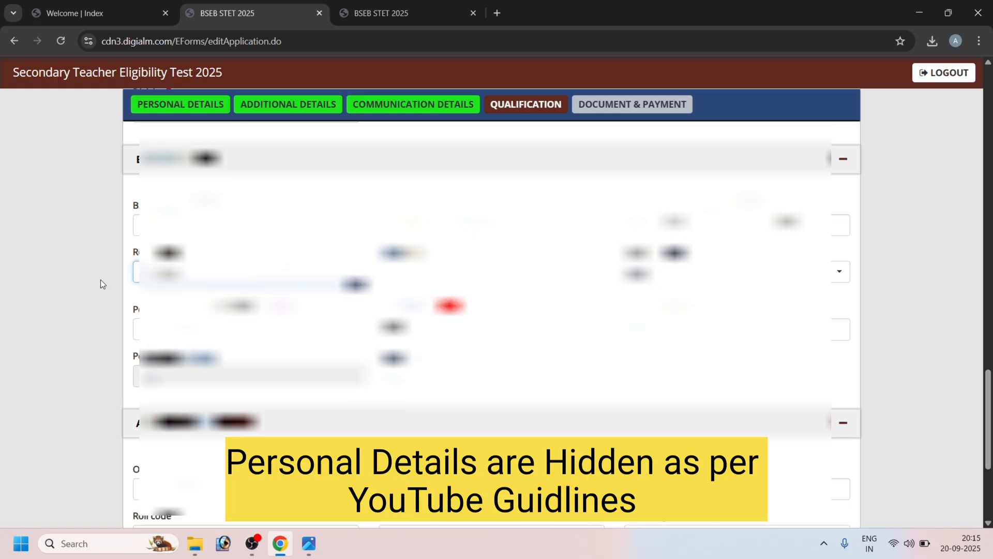
{"action": "type", "text": "1"}
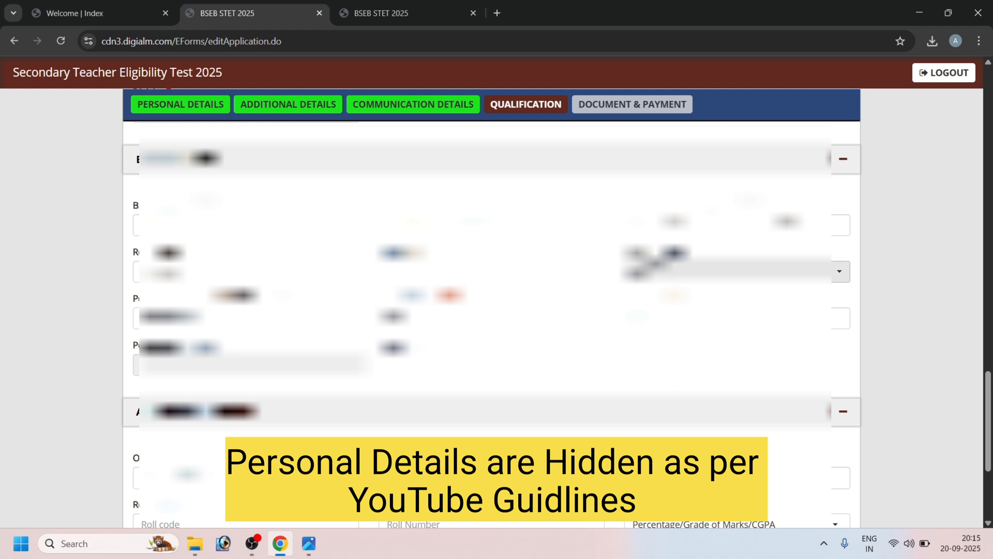
{"action": "left_click", "coordinate": [662, 271]}
{"action": "left_click", "coordinate": [659, 342]}
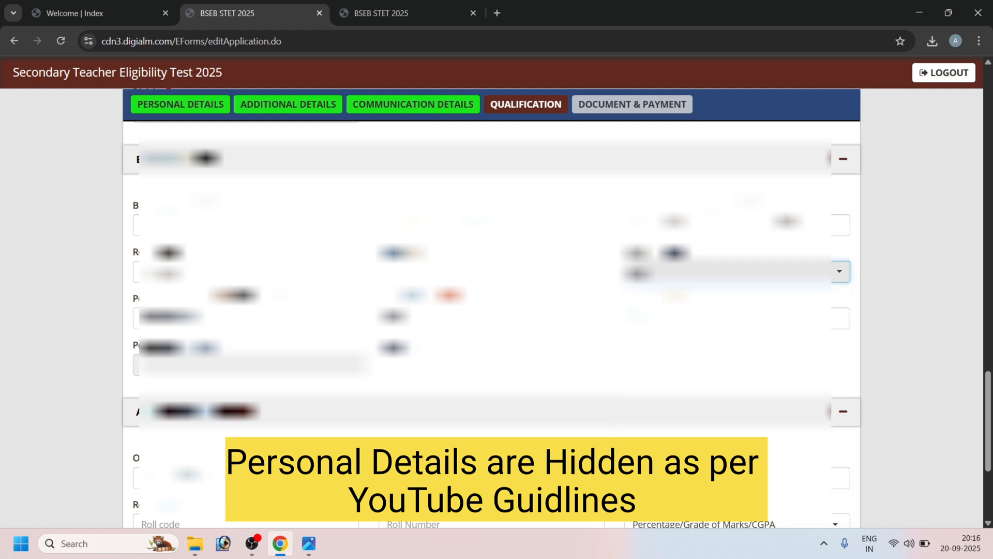
- Save the Qualification section with Save & Next and confirm the success alert
{"action": "scroll", "coordinate": [491, 310], "scroll_direction": "down", "scroll_amount": 3}
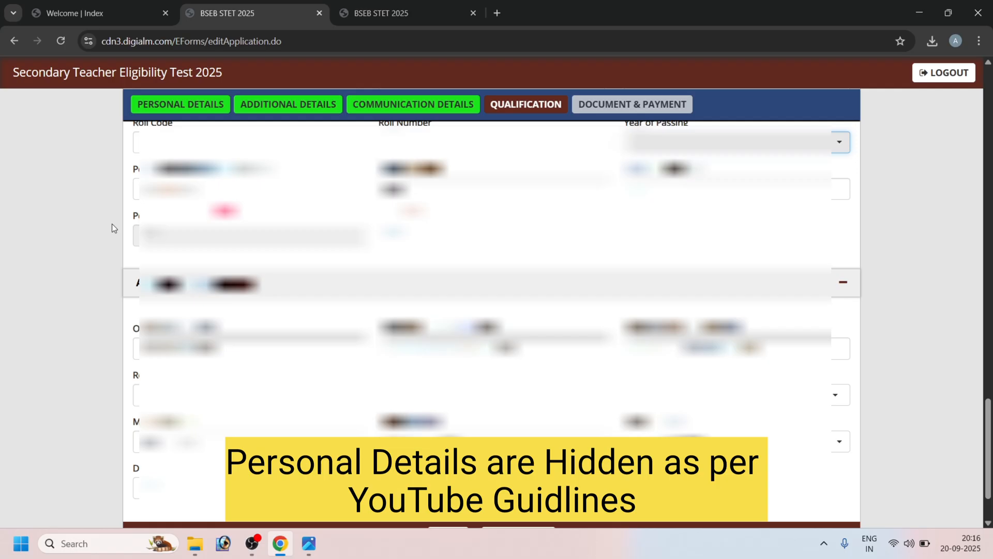
{"action": "scroll", "coordinate": [112, 223], "scroll_direction": "down", "scroll_amount": 2}
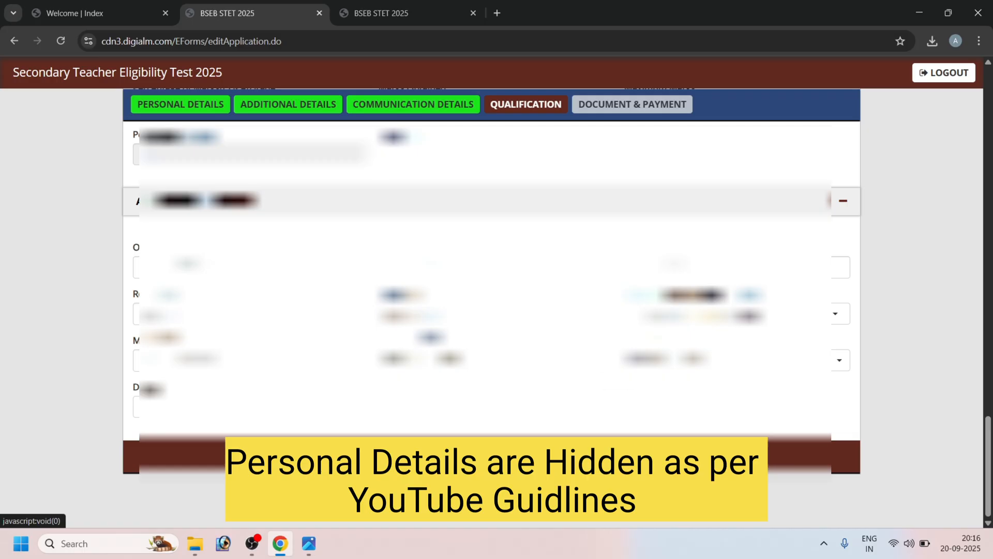
{"action": "left_click", "coordinate": [497, 456]}
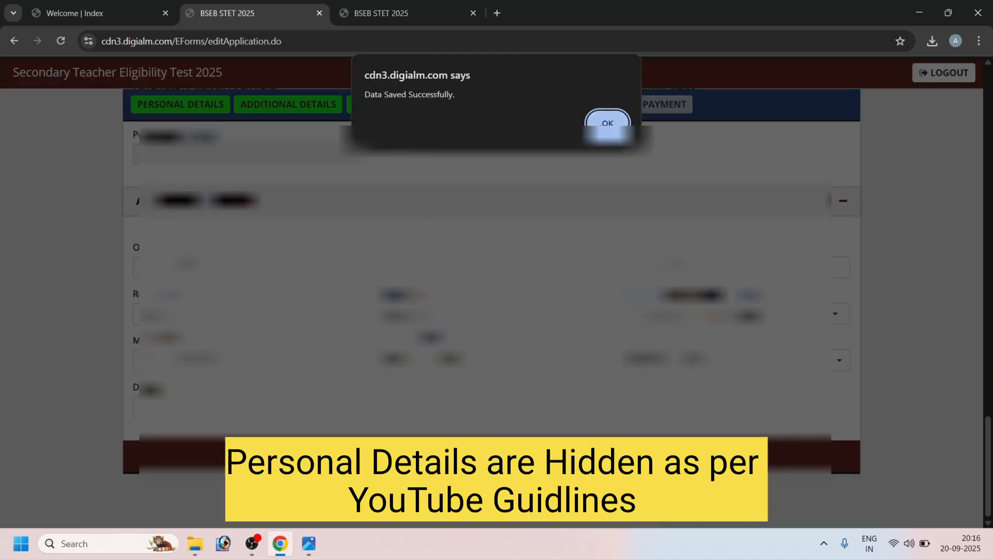
{"action": "left_click", "coordinate": [606, 122]}
{"action": "scroll", "coordinate": [287, 254], "scroll_direction": "up", "scroll_amount": 20}
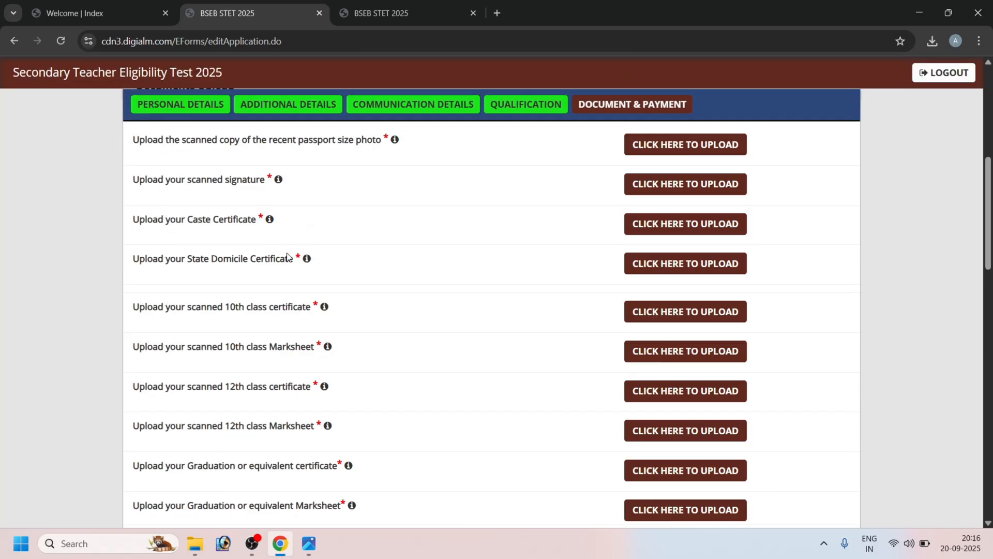
{"action": "scroll", "coordinate": [532, 286], "scroll_direction": "down", "scroll_amount": 3}
{"action": "scroll", "coordinate": [532, 288], "scroll_direction": "down", "scroll_amount": 4}
{"action": "scroll", "coordinate": [306, 233], "scroll_direction": "up", "scroll_amount": 3}
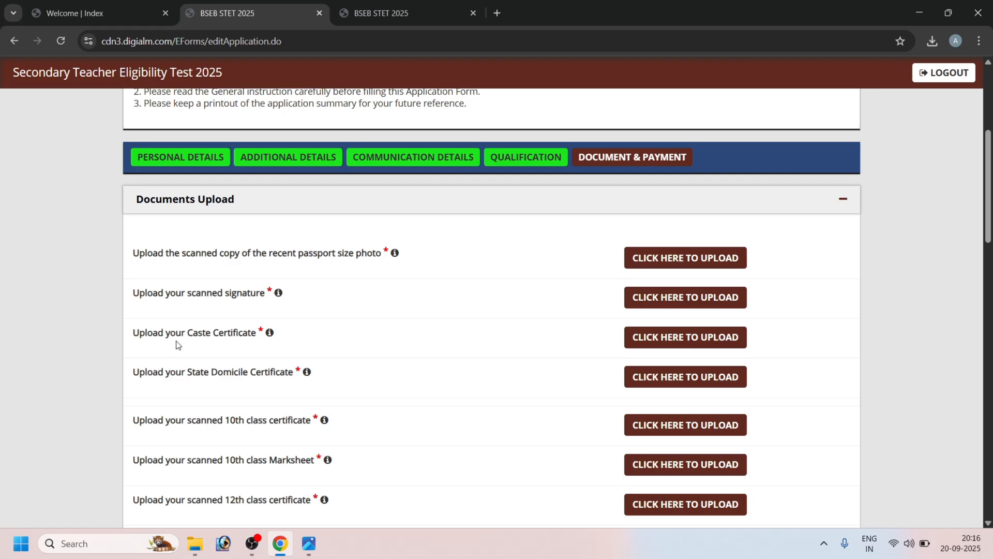
{"action": "scroll", "coordinate": [220, 315], "scroll_direction": "down", "scroll_amount": 2}
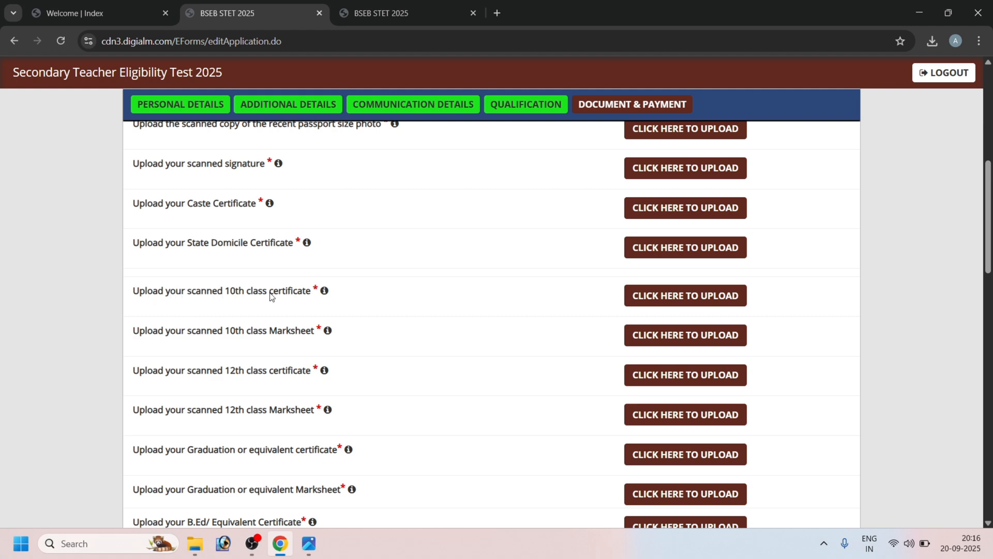
{"action": "scroll", "coordinate": [225, 277], "scroll_direction": "down", "scroll_amount": 2}
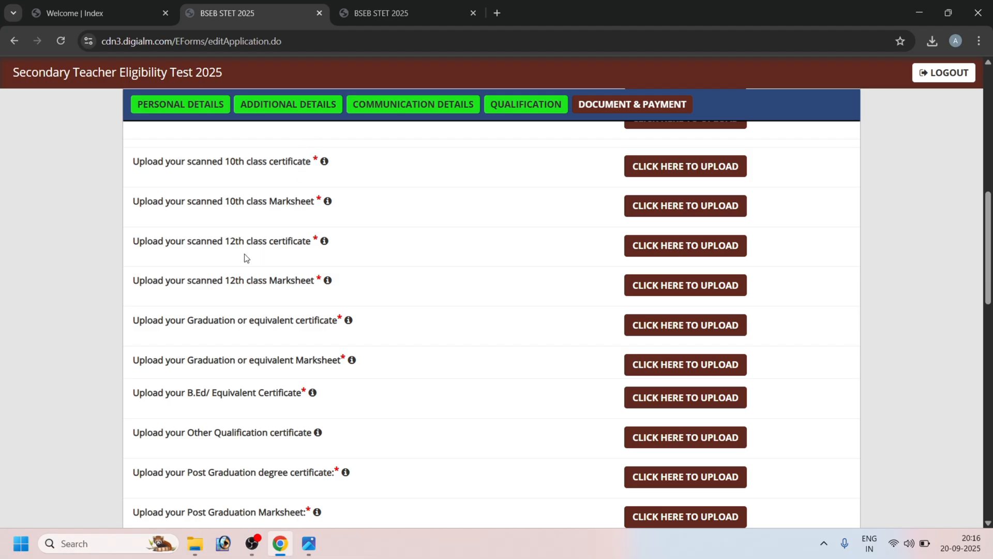
{"action": "scroll", "coordinate": [275, 286], "scroll_direction": "down", "scroll_amount": 2}
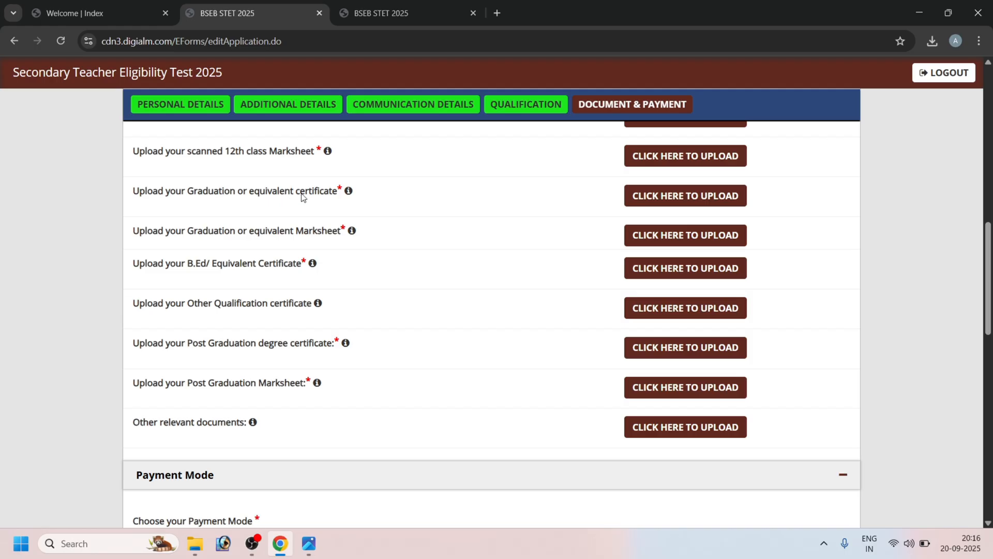
{"action": "scroll", "coordinate": [299, 232], "scroll_direction": "down", "scroll_amount": 2}
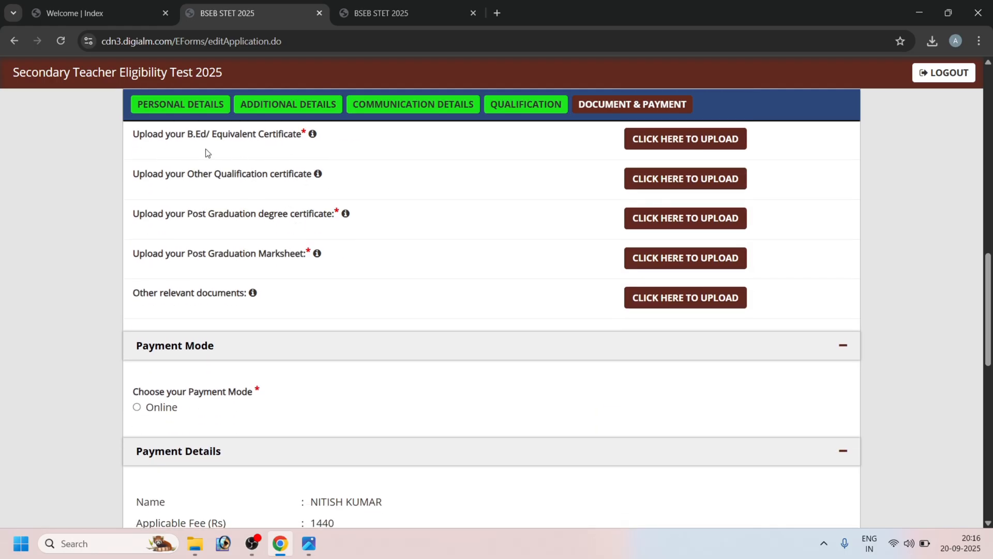
{"action": "scroll", "coordinate": [215, 153], "scroll_direction": "up", "scroll_amount": 1}
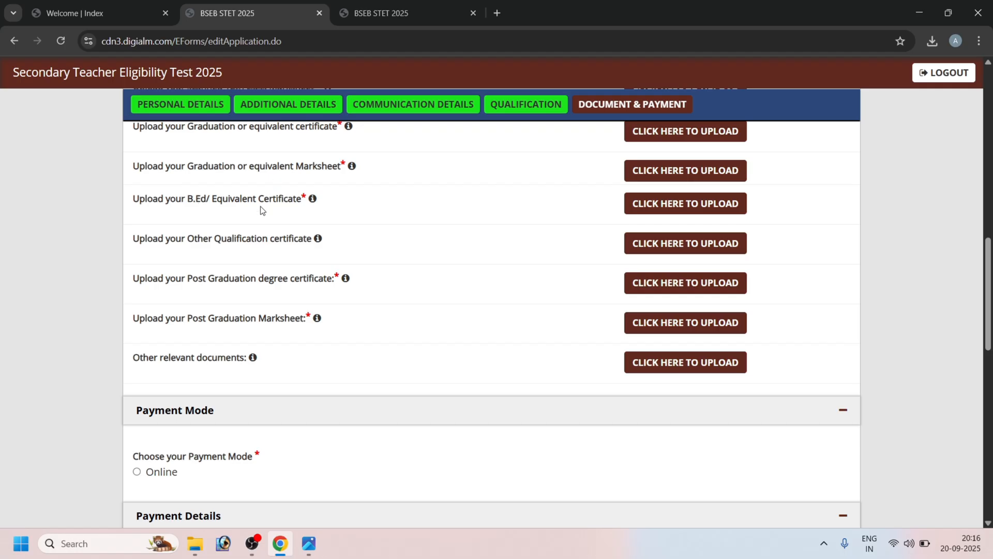
{"action": "scroll", "coordinate": [208, 222], "scroll_direction": "down", "scroll_amount": 1}
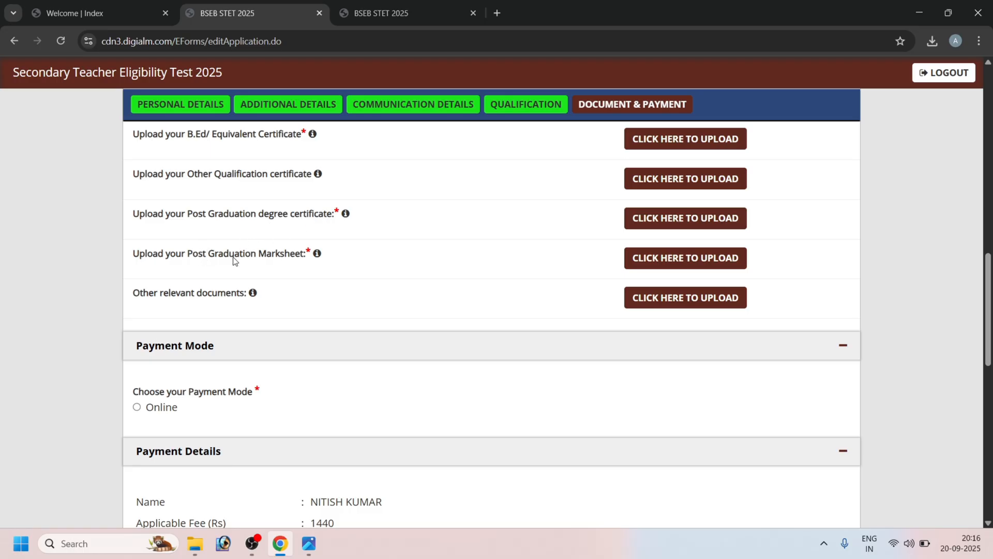
{"action": "scroll", "coordinate": [248, 269], "scroll_direction": "down", "scroll_amount": 2}
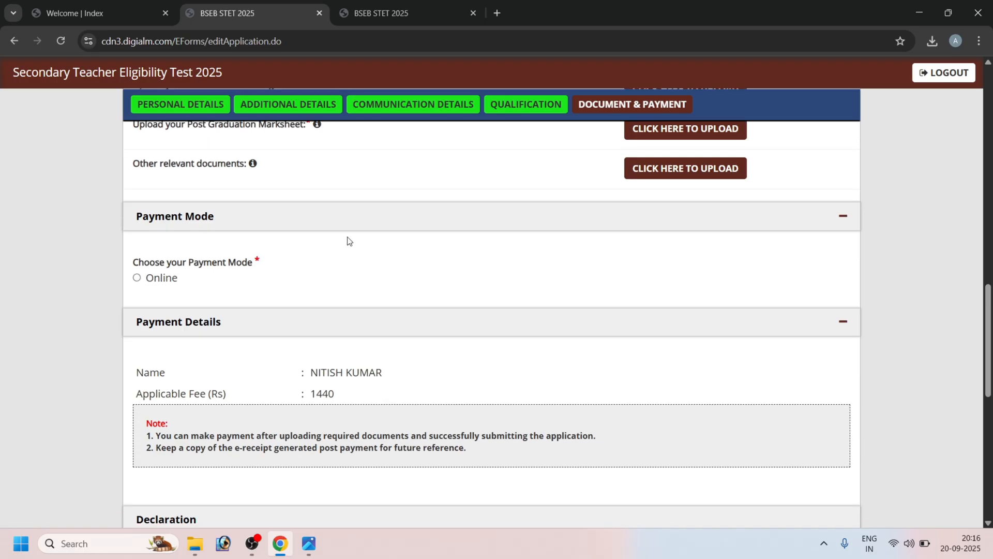
{"action": "scroll", "coordinate": [179, 281], "scroll_direction": "down", "scroll_amount": 2}
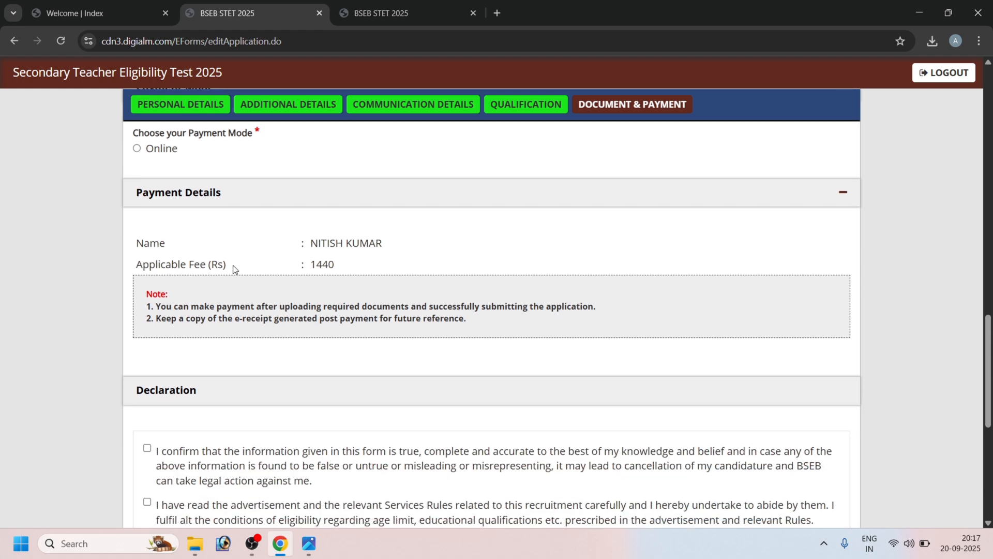
{"action": "scroll", "coordinate": [368, 266], "scroll_direction": "down", "scroll_amount": 5}
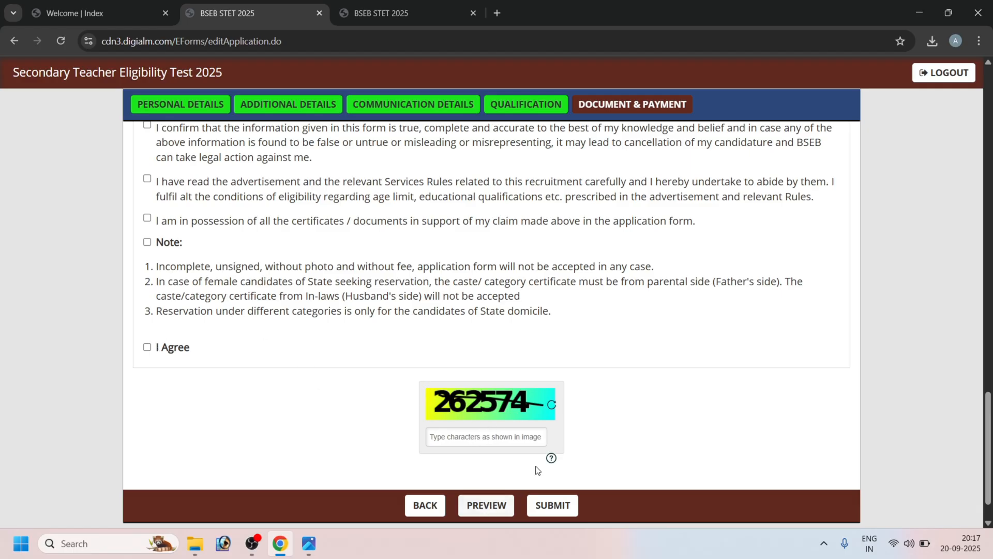
{"action": "scroll", "coordinate": [532, 281], "scroll_direction": "up", "scroll_amount": 15}
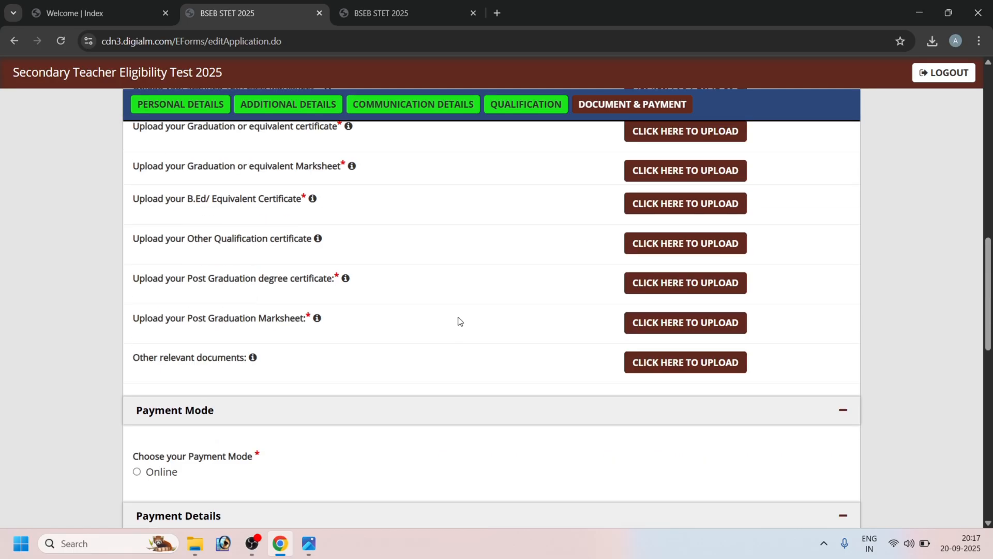
{"action": "scroll", "coordinate": [457, 323], "scroll_direction": "down", "scroll_amount": 5}
{"action": "scroll", "coordinate": [457, 323], "scroll_direction": "down", "scroll_amount": 15}
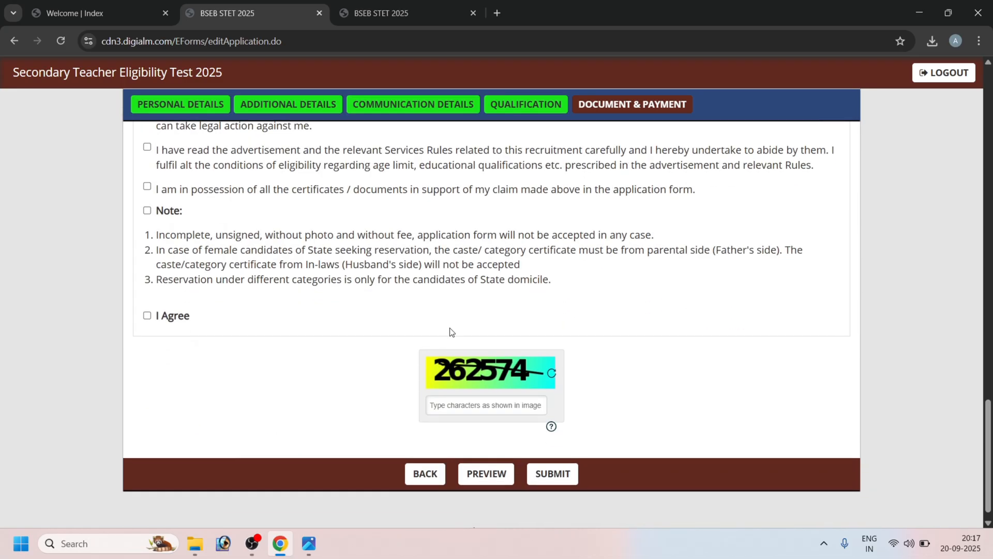
{"action": "scroll", "coordinate": [576, 333], "scroll_direction": "up", "scroll_amount": 20}
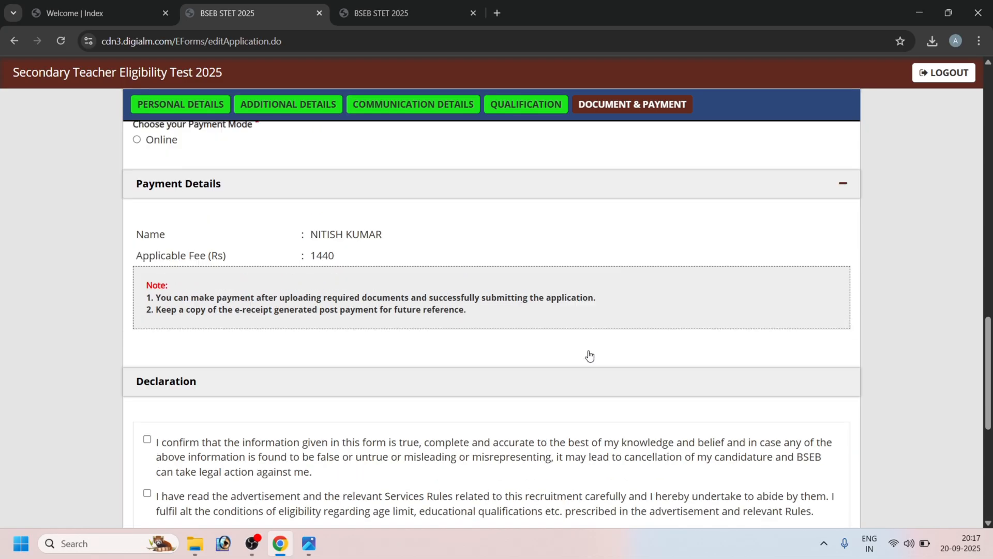
{"action": "scroll", "coordinate": [557, 355], "scroll_direction": "down", "scroll_amount": 4}
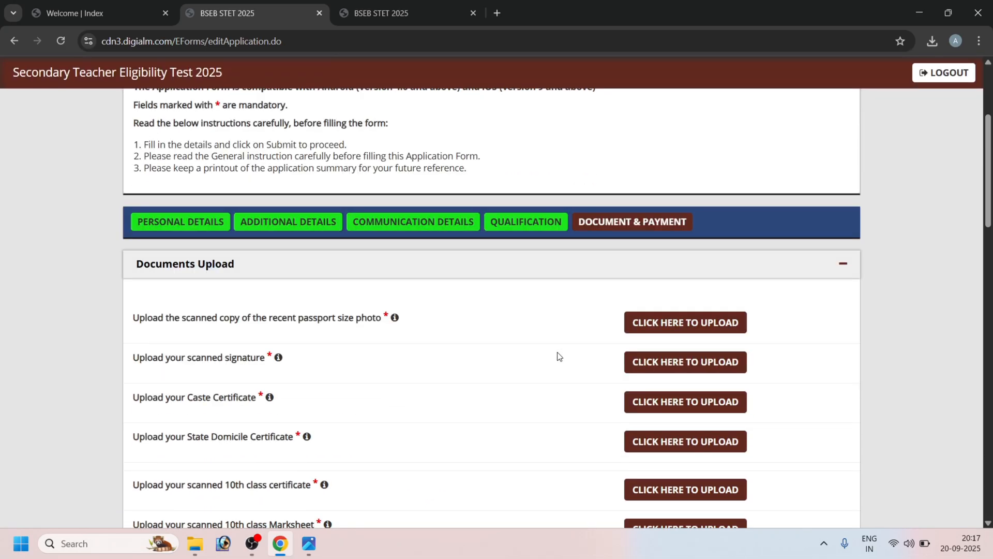
{"action": "scroll", "coordinate": [556, 355], "scroll_direction": "up", "scroll_amount": 4}
{"action": "scroll", "coordinate": [558, 355], "scroll_direction": "down", "scroll_amount": 8}
{"action": "scroll", "coordinate": [557, 355], "scroll_direction": "down", "scroll_amount": 12}
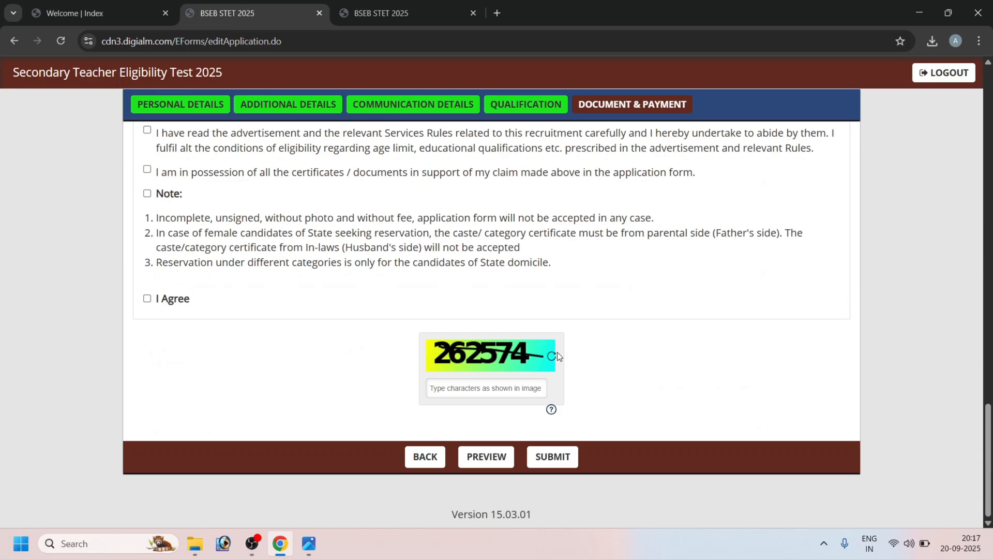
{"action": "scroll", "coordinate": [274, 288], "scroll_direction": "up", "scroll_amount": 14}
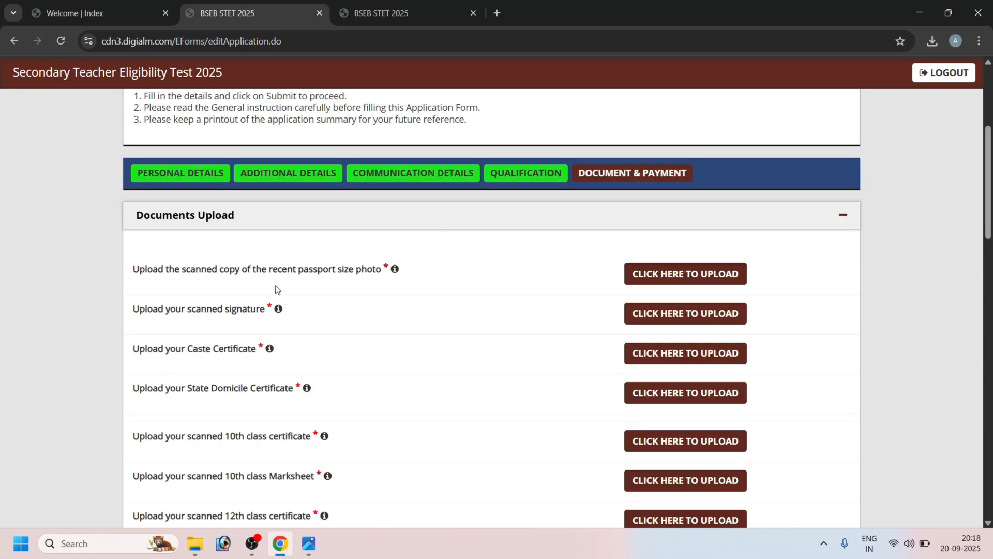
{"action": "left_click", "coordinate": [684, 273]}
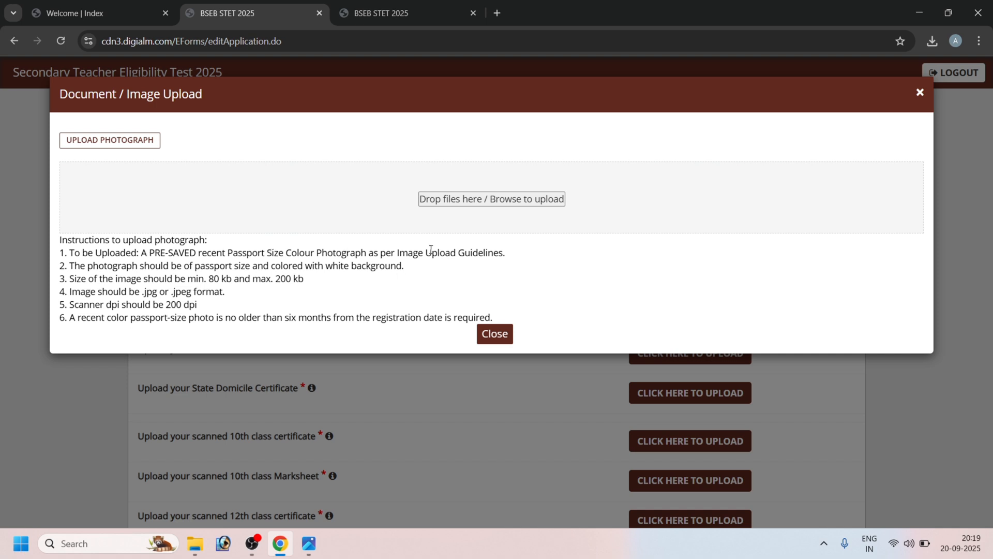
{"action": "left_click_drag", "start_coordinate": [438, 254], "coordinate": [483, 255]}
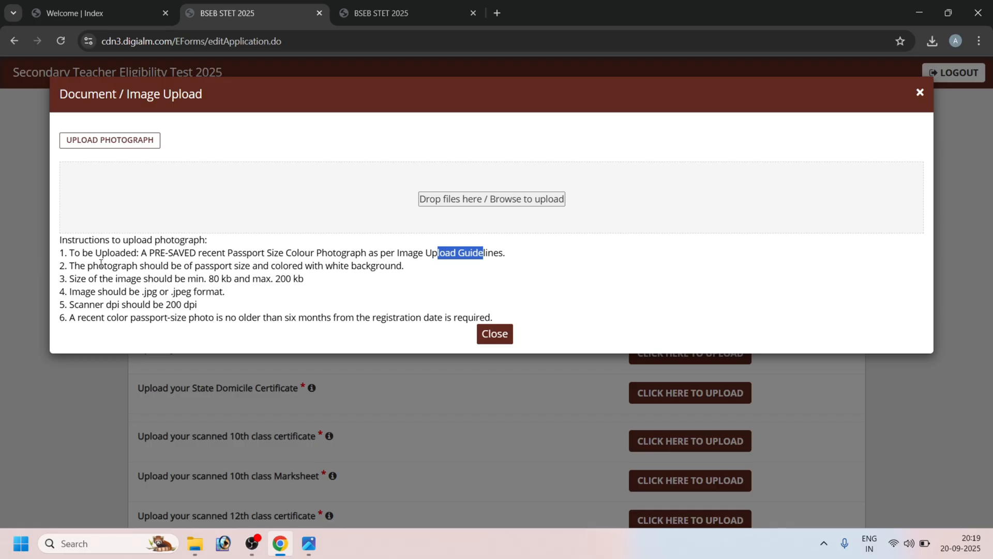
{"action": "left_click_drag", "start_coordinate": [282, 265], "coordinate": [312, 266]}
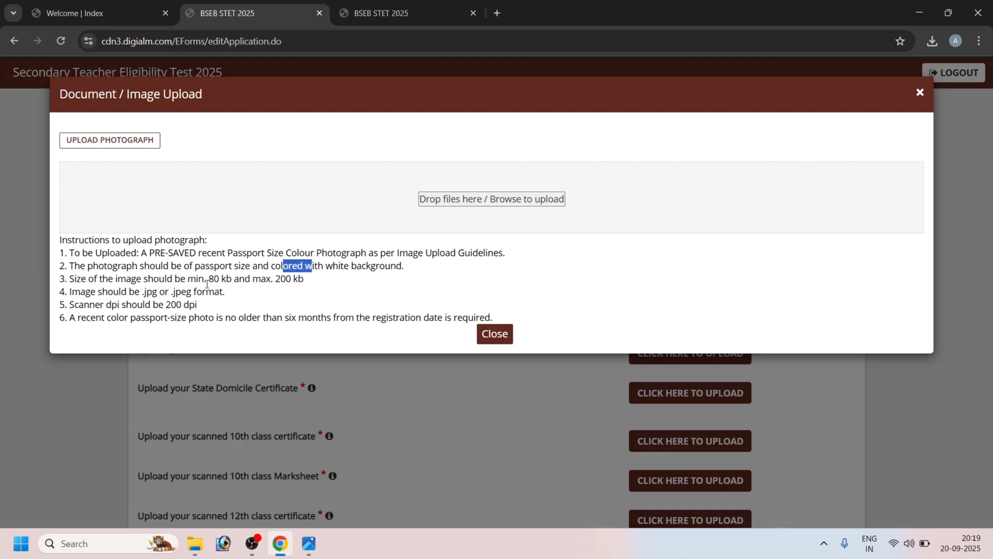
{"action": "left_click_drag", "start_coordinate": [212, 280], "coordinate": [308, 282]}
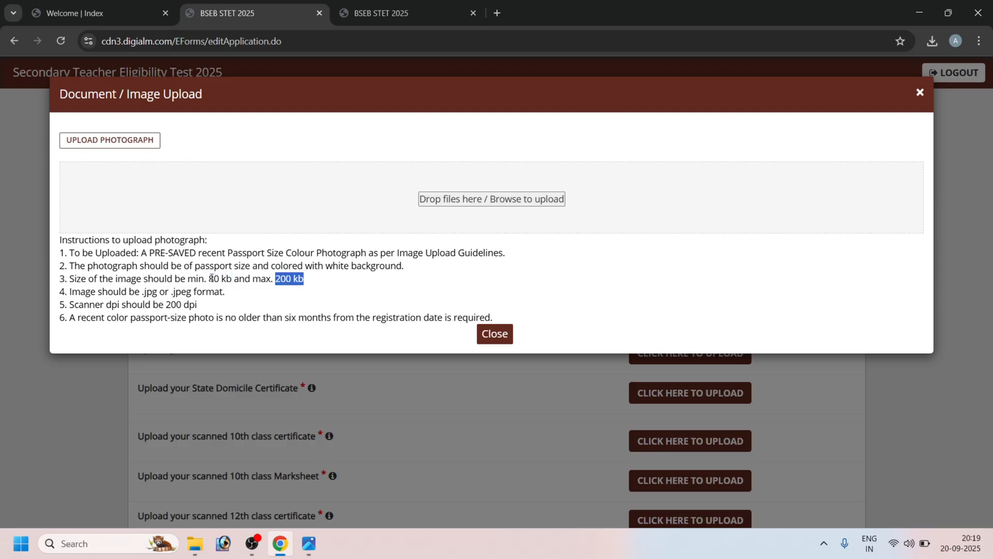
{"action": "left_click_drag", "start_coordinate": [209, 279], "coordinate": [234, 279]}
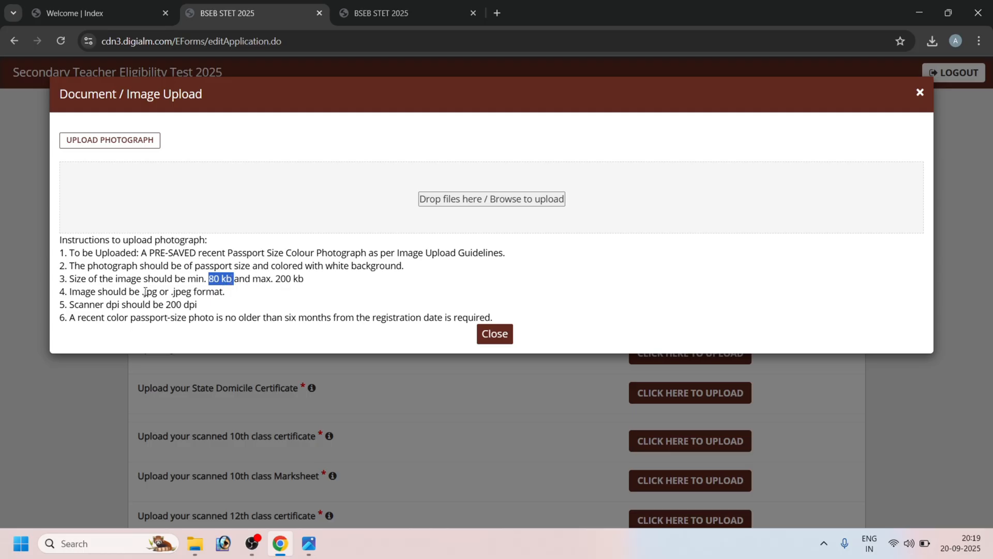
{"action": "left_click_drag", "start_coordinate": [145, 291], "coordinate": [189, 305]}
{"action": "left_click_drag", "start_coordinate": [91, 320], "coordinate": [189, 331]}
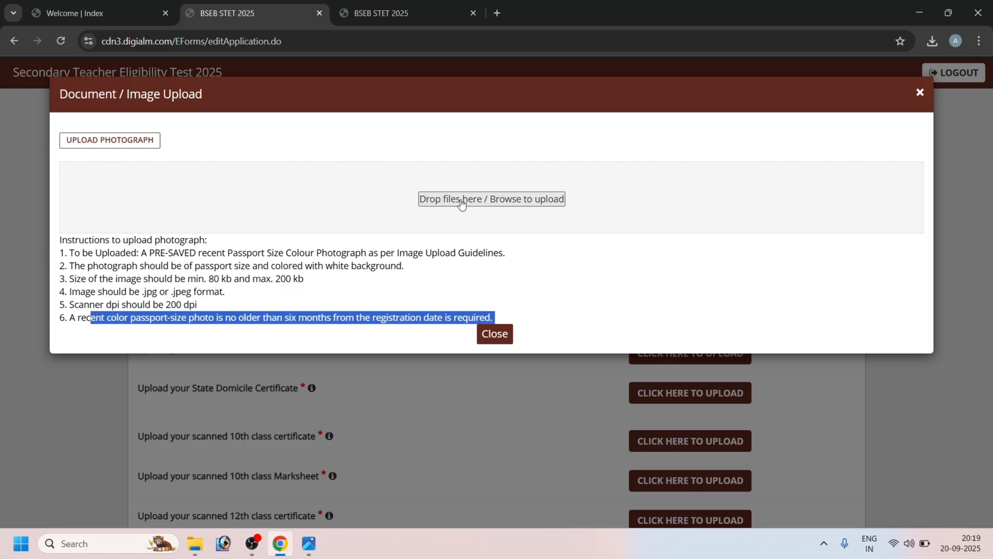
{"action": "left_click", "coordinate": [488, 335]}
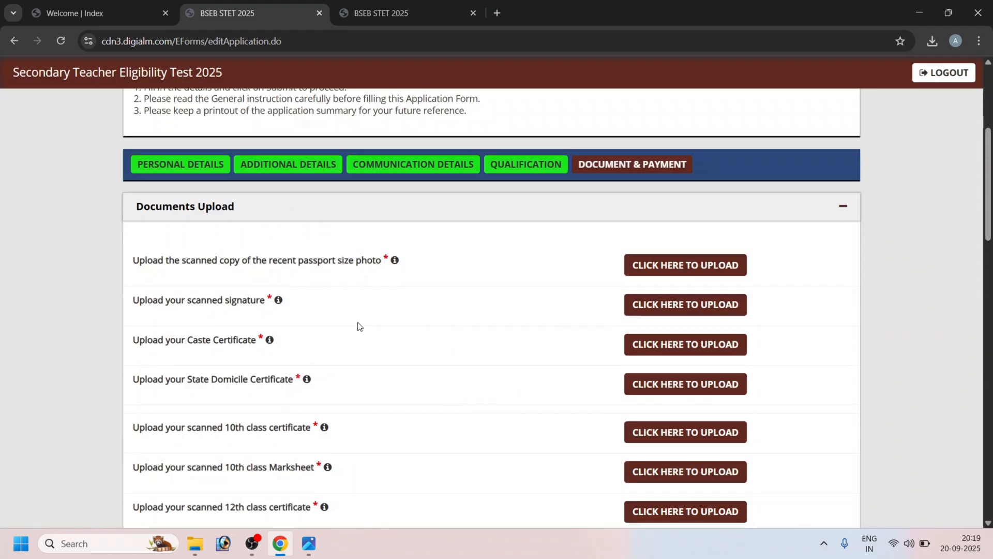
{"action": "scroll", "coordinate": [357, 326], "scroll_direction": "down", "scroll_amount": 2}
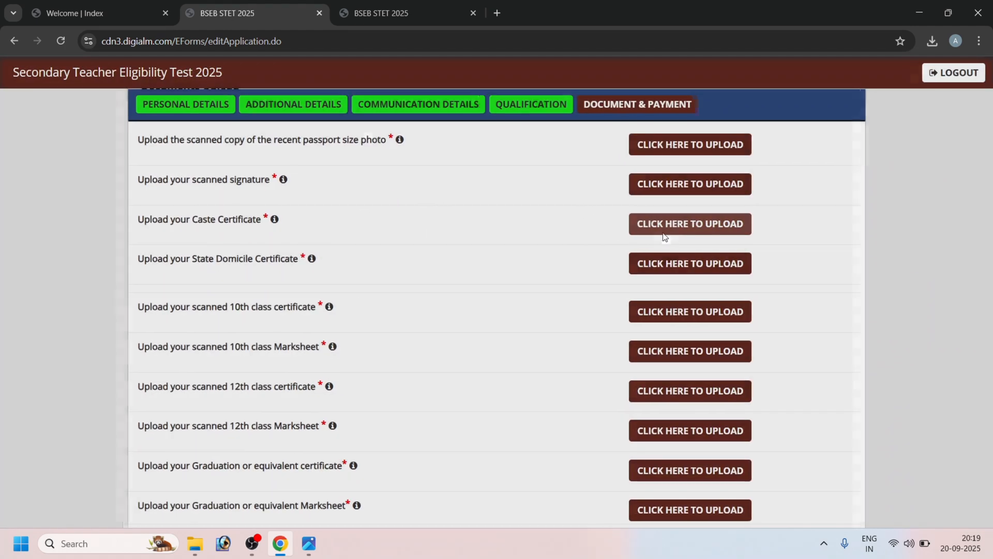
{"action": "left_click", "coordinate": [665, 236]}
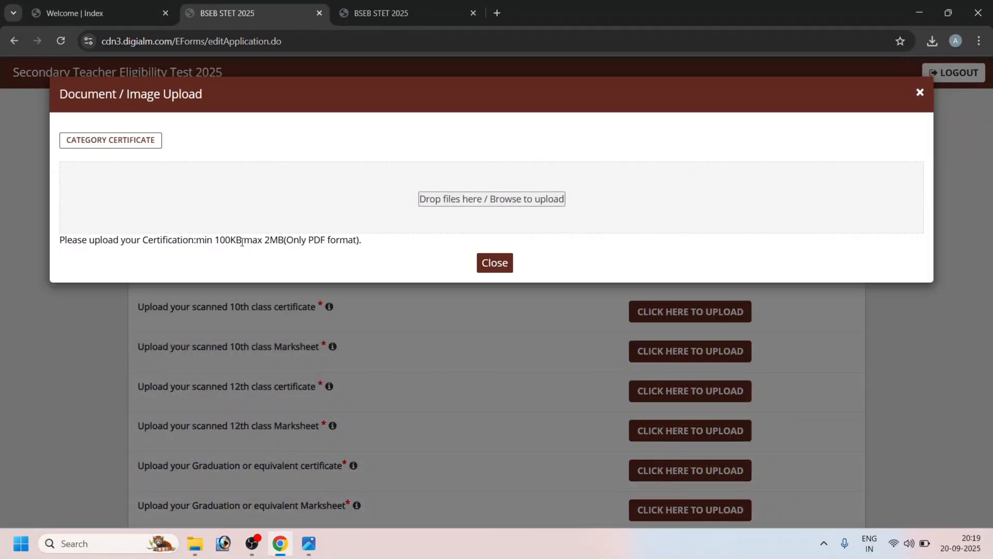
{"action": "left_click_drag", "start_coordinate": [216, 239], "coordinate": [294, 240]}
{"action": "left_click_drag", "start_coordinate": [294, 241], "coordinate": [361, 241]}
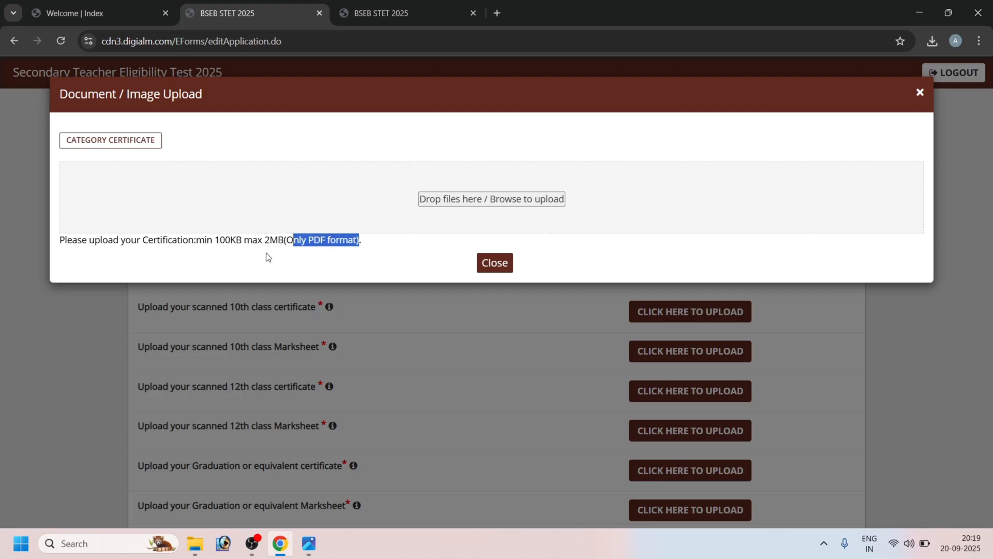
{"action": "double_click", "coordinate": [218, 240]}
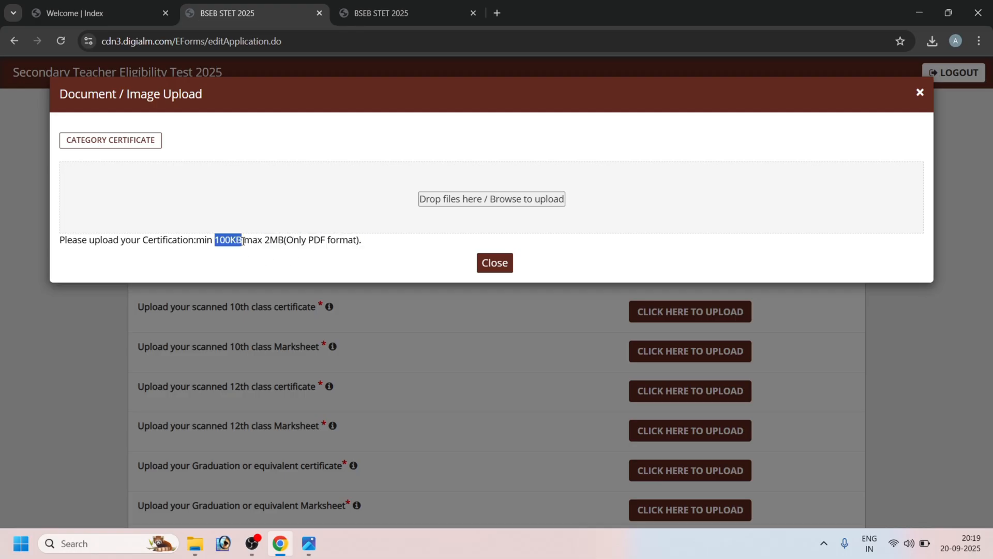
{"action": "left_click_drag", "start_coordinate": [286, 241], "coordinate": [350, 242]}
{"action": "double_click", "coordinate": [272, 241]}
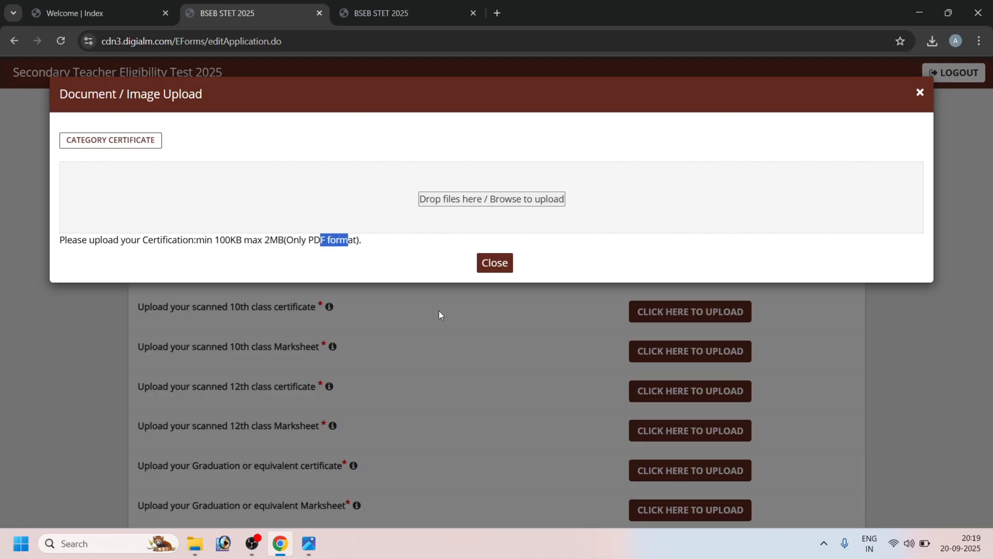
{"action": "left_click", "coordinate": [494, 263]}
{"action": "scroll", "coordinate": [226, 308], "scroll_direction": "down", "scroll_amount": 10}
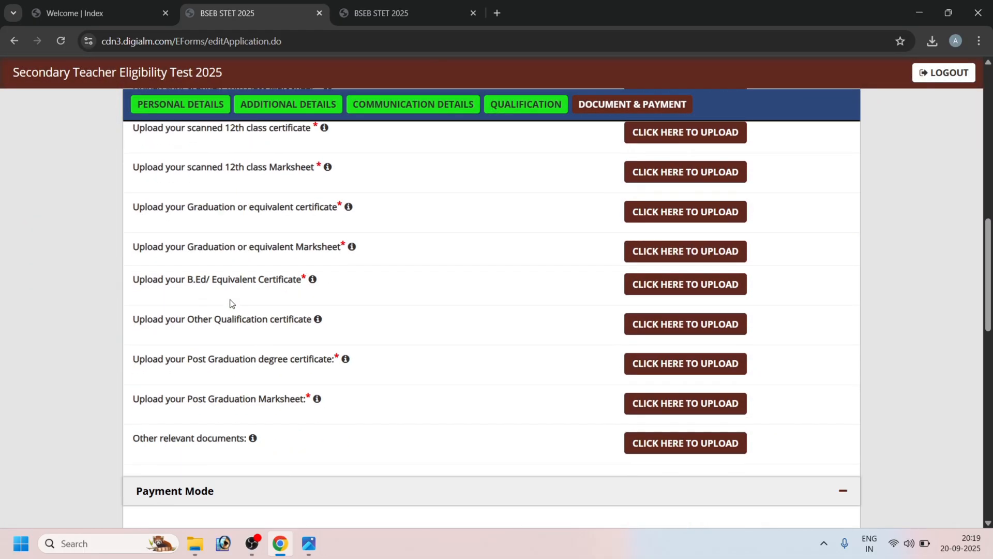
{"action": "scroll", "coordinate": [225, 314], "scroll_direction": "up", "scroll_amount": 17}
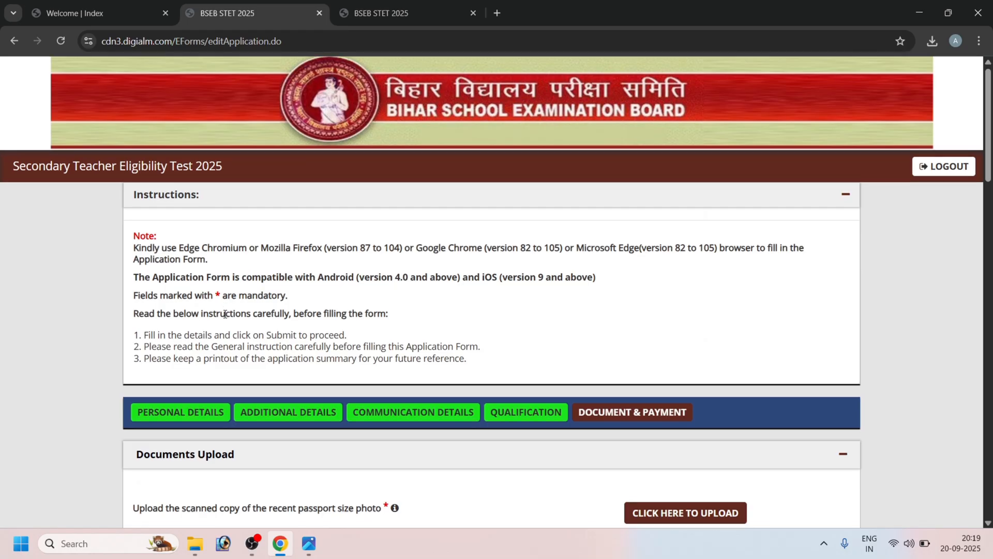
{"action": "scroll", "coordinate": [225, 314], "scroll_direction": "down", "scroll_amount": 10}
{"action": "scroll", "coordinate": [533, 278], "scroll_direction": "up", "scroll_amount": 15}
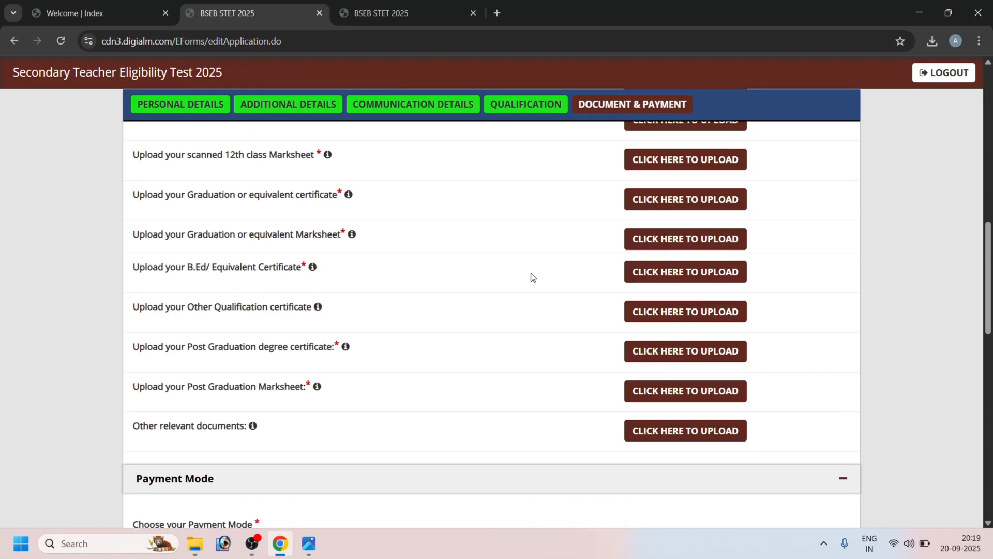